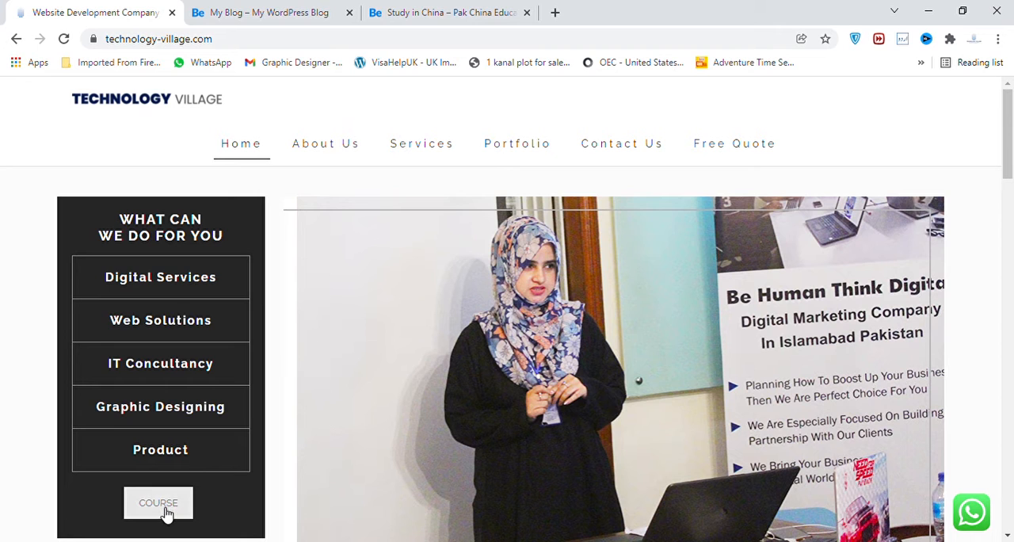
Open the WordPress course page and examine the Module 3 topics on creating and setting up posts.
{"action": "left_click", "coordinate": [165, 511]}
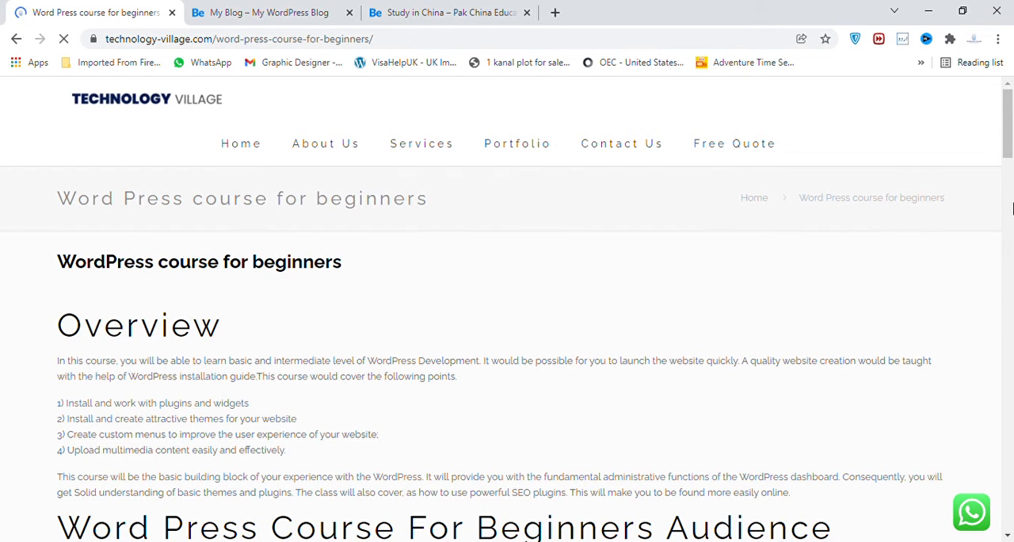
{"action": "scroll", "coordinate": [1012, 207], "scroll_direction": "down", "scroll_amount": 6}
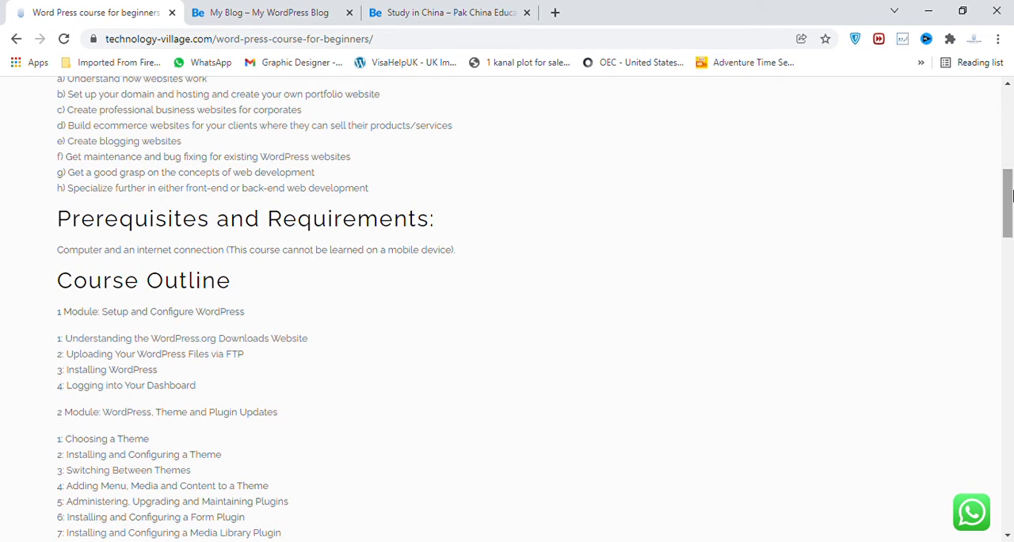
{"action": "left_click_drag", "start_coordinate": [1011, 196], "coordinate": [1012, 219]}
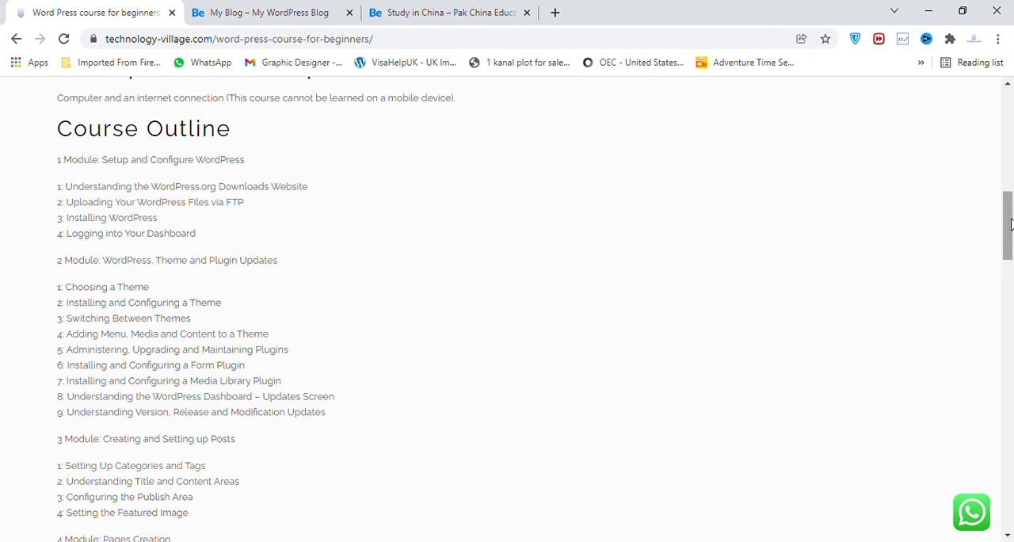
{"action": "left_click_drag", "start_coordinate": [1011, 219], "coordinate": [1011, 253]}
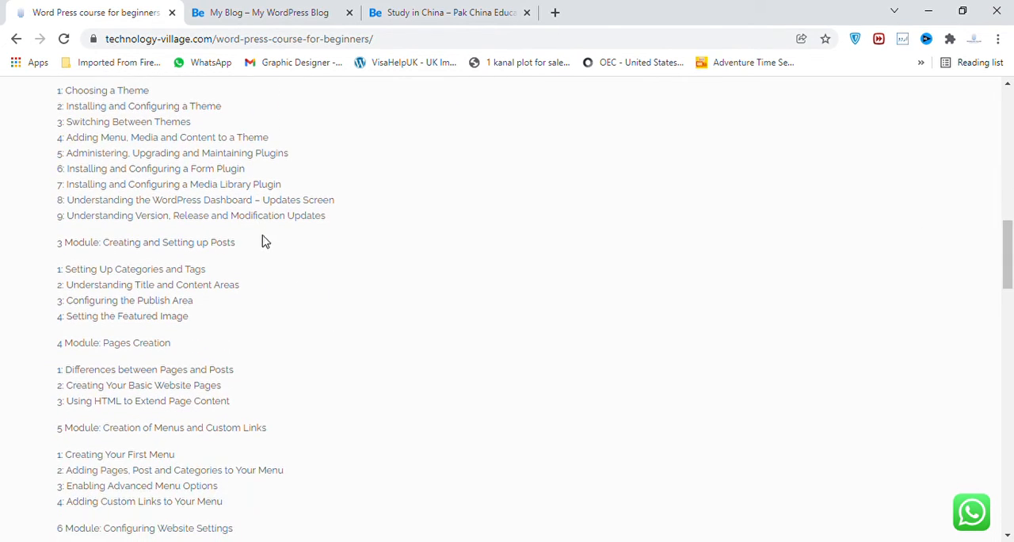
{"action": "left_click_drag", "start_coordinate": [248, 249], "coordinate": [67, 250]}
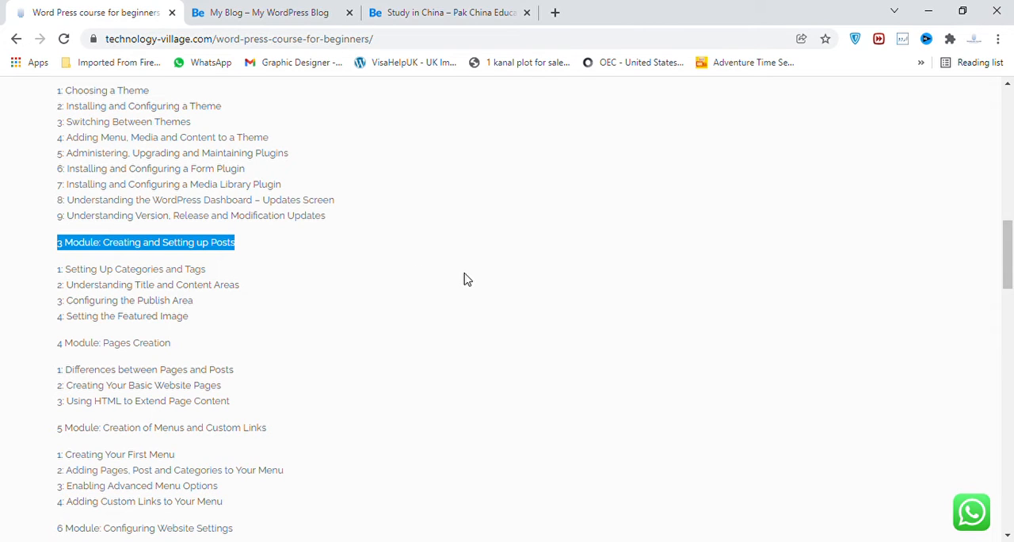
{"action": "left_click", "coordinate": [212, 282]}
{"action": "left_click_drag", "start_coordinate": [212, 277], "coordinate": [67, 279]}
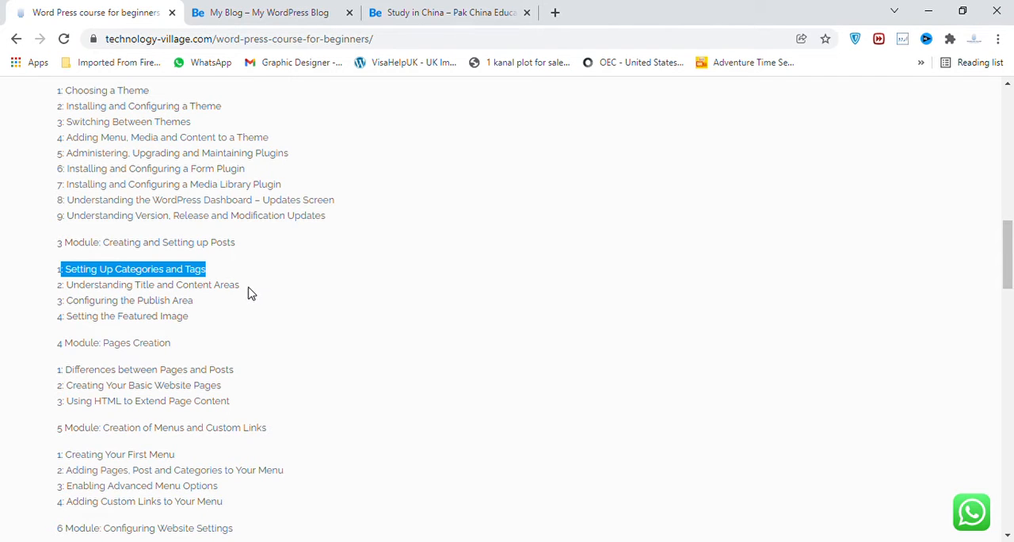
{"action": "left_click_drag", "start_coordinate": [248, 292], "coordinate": [70, 293]}
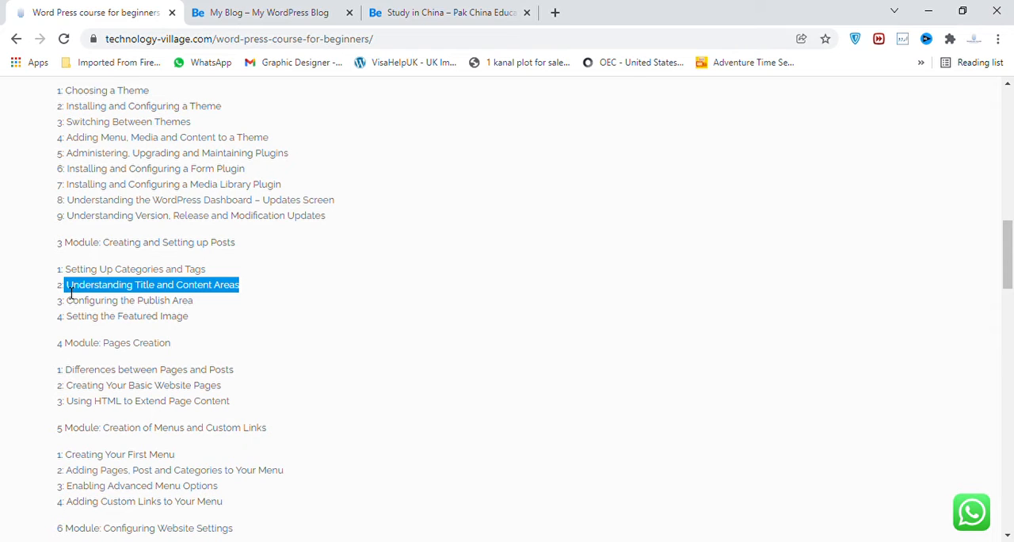
{"action": "left_click", "coordinate": [317, 283]}
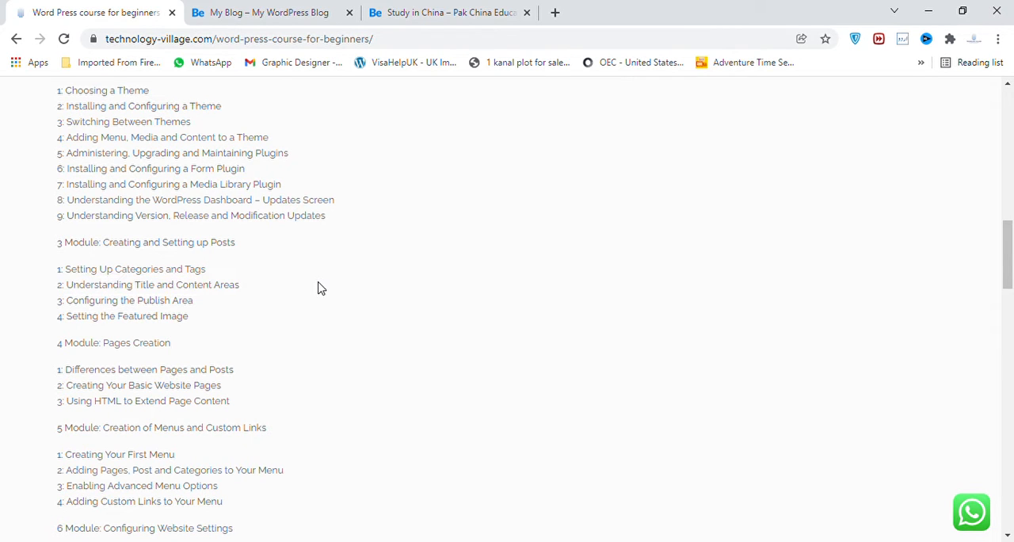
Switch to the Pak China consultant site, open its HEBEI UNIVERSITY post and dismiss the Online Chat popup.
{"action": "left_click", "coordinate": [430, 17]}
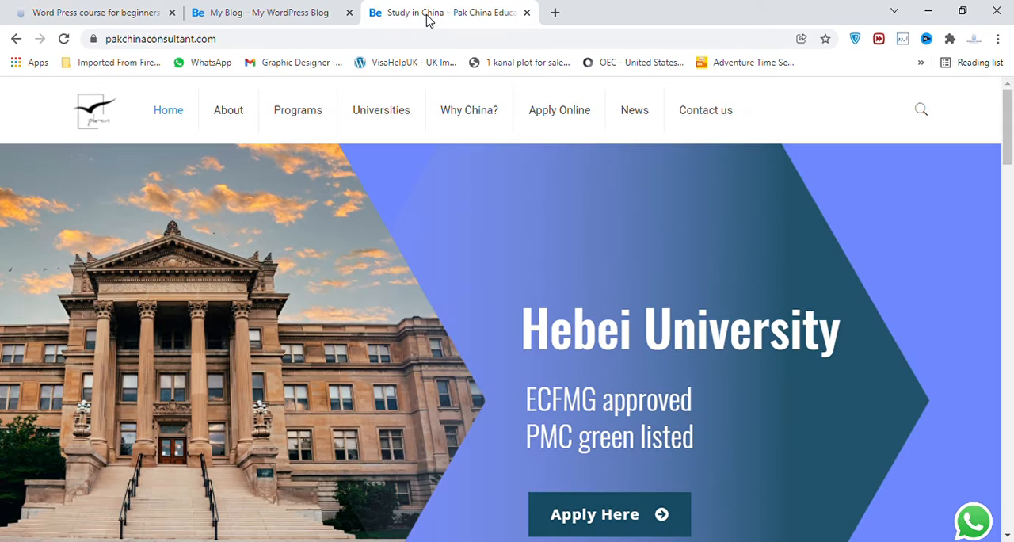
{"action": "left_click_drag", "start_coordinate": [1008, 154], "coordinate": [1008, 386]}
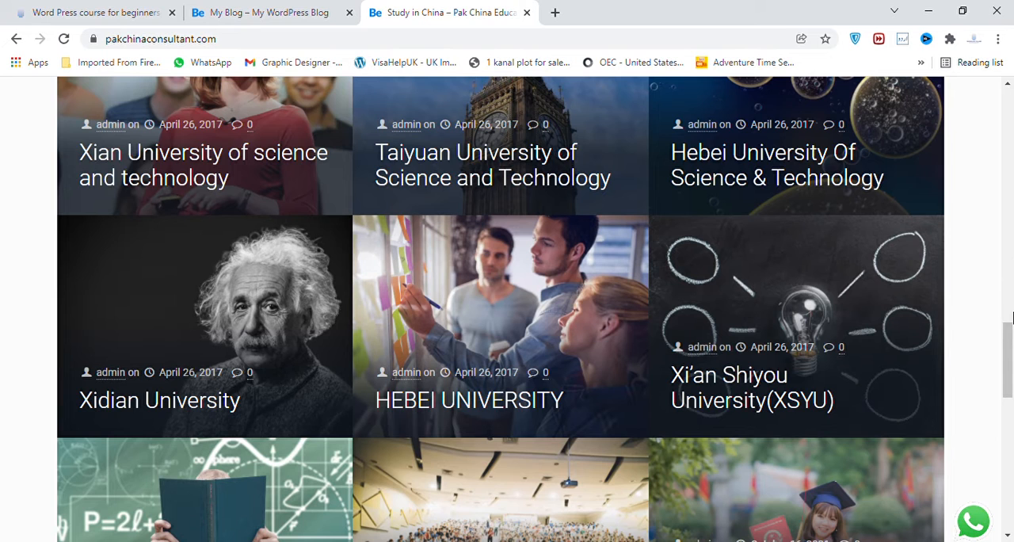
{"action": "mouse_move", "coordinate": [1011, 354]}
{"action": "left_mouse_down"}
{"action": "mouse_move", "coordinate": [1011, 368]}
{"action": "mouse_move", "coordinate": [1011, 349]}
{"action": "left_mouse_up"}
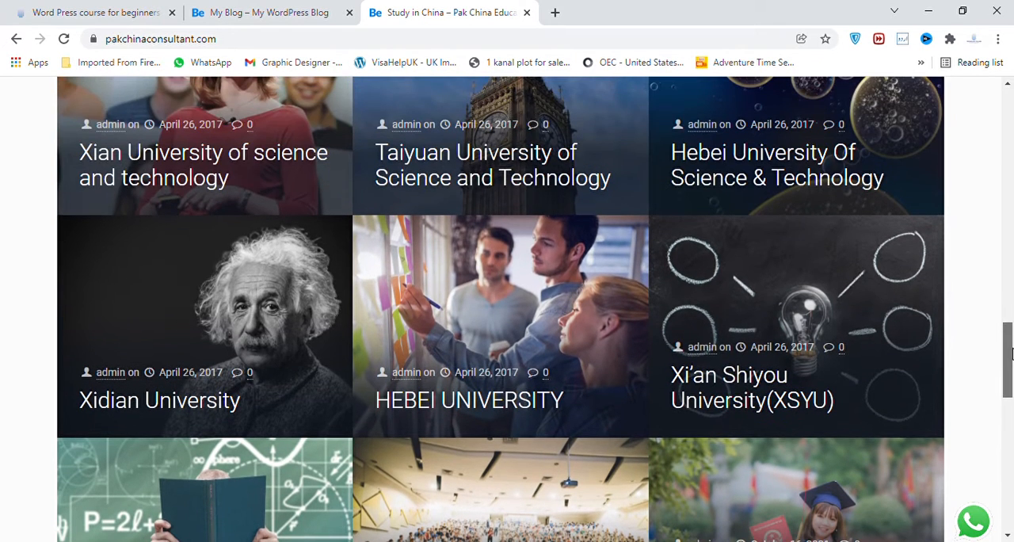
{"action": "left_click", "coordinate": [499, 392]}
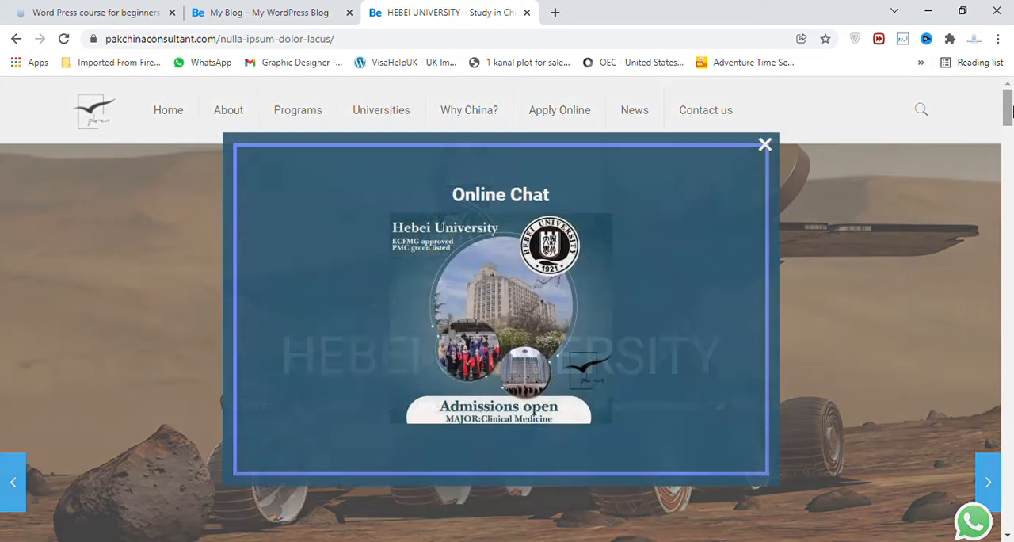
{"action": "left_click", "coordinate": [765, 147]}
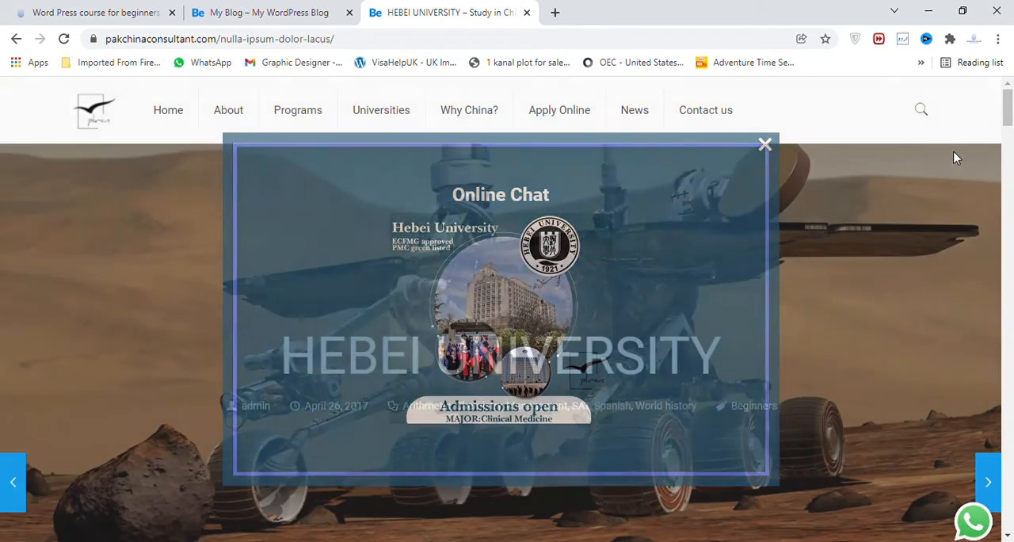
Examine the HEBEI UNIVERSITY post's text, image gallery and related posts as an example of post content.
{"action": "mouse_move", "coordinate": [1007, 109]}
{"action": "left_mouse_down"}
{"action": "mouse_move", "coordinate": [1007, 120]}
{"action": "mouse_move", "coordinate": [1007, 109]}
{"action": "left_mouse_up"}
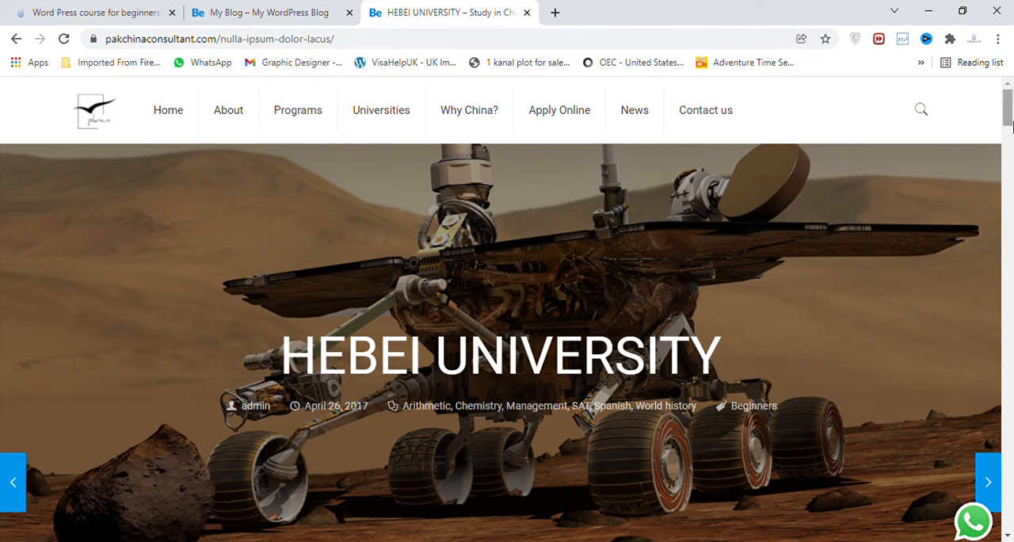
{"action": "scroll", "coordinate": [792, 301], "scroll_direction": "down", "scroll_amount": 6}
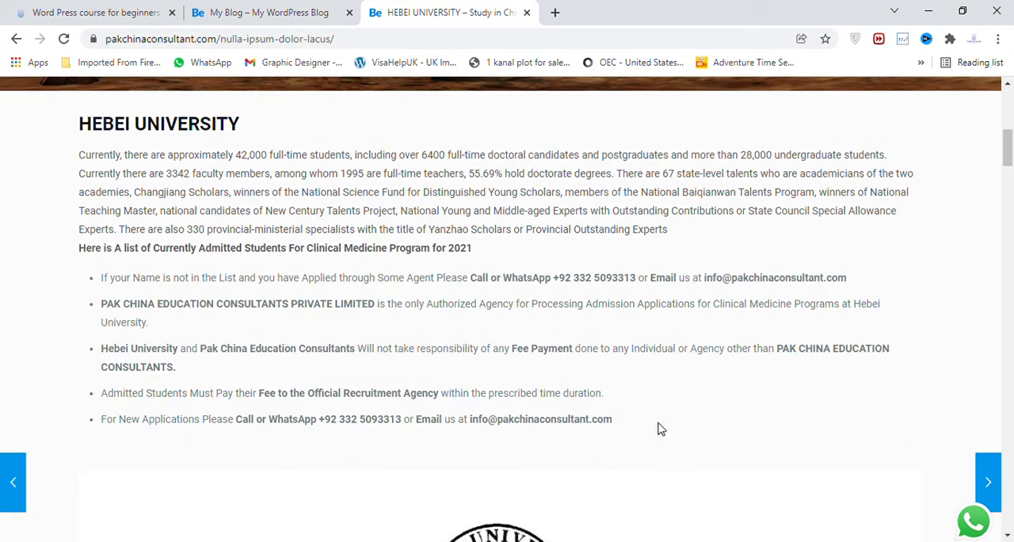
{"action": "left_click_drag", "start_coordinate": [631, 423], "coordinate": [72, 171]}
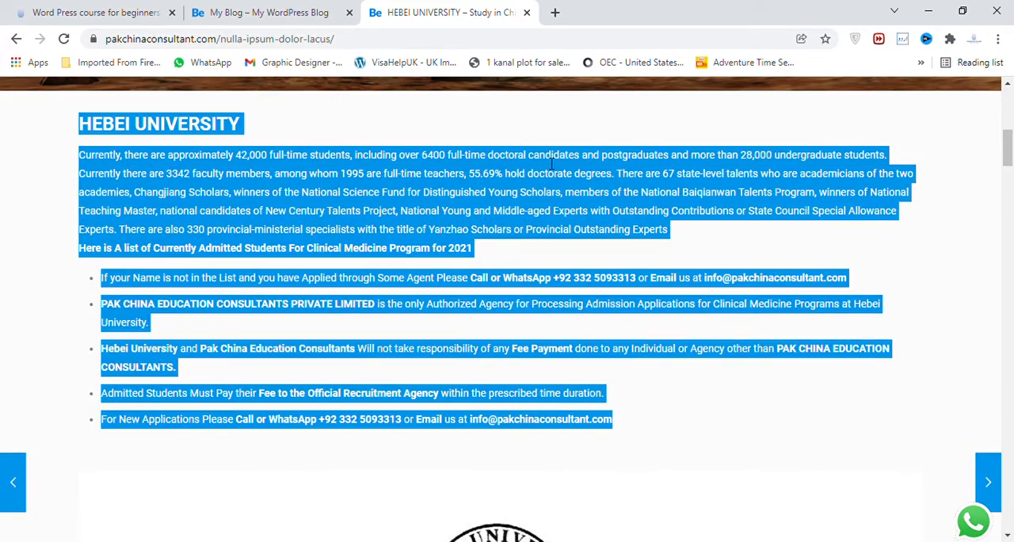
{"action": "left_click_drag", "start_coordinate": [1007, 144], "coordinate": [1008, 361]}
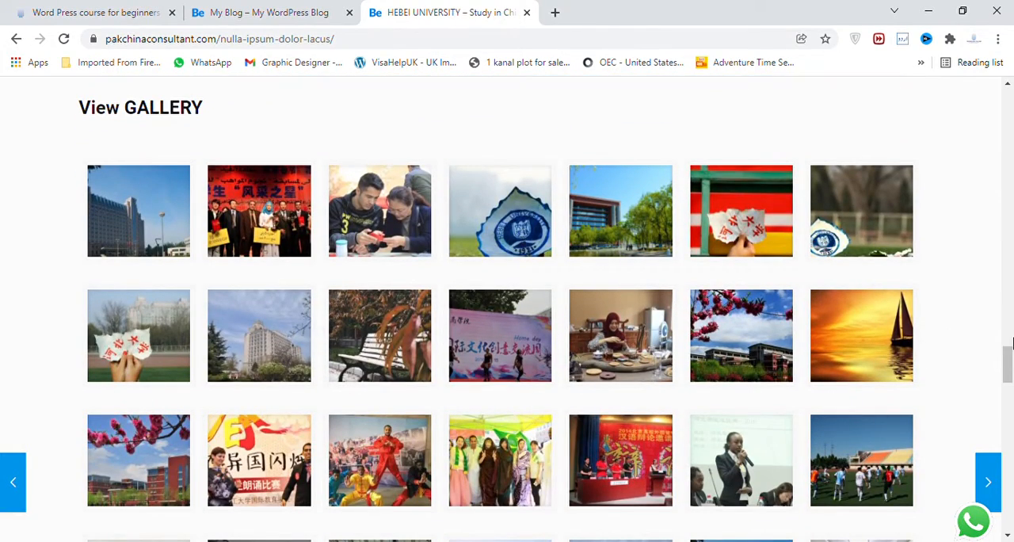
{"action": "left_click_drag", "start_coordinate": [1007, 362], "coordinate": [1009, 455]}
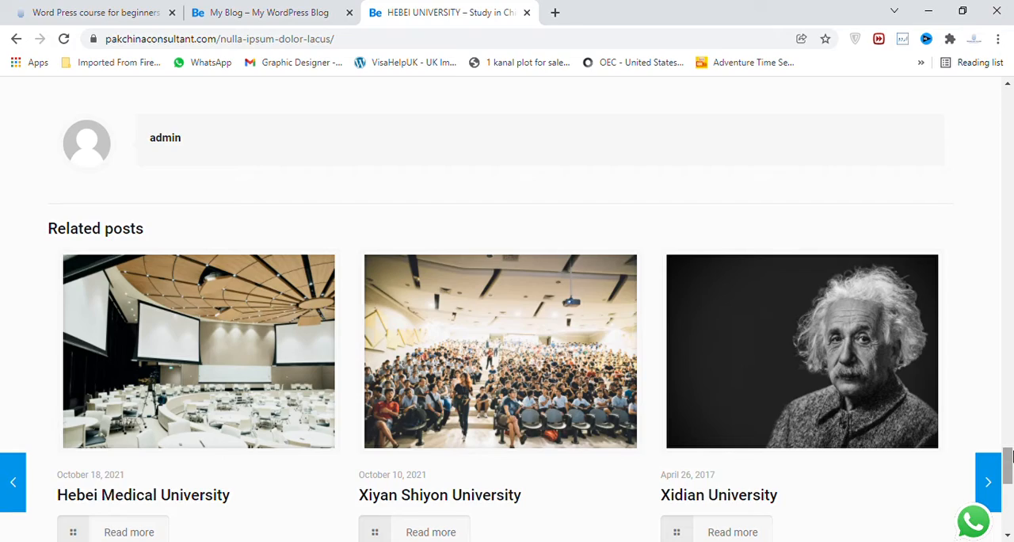
{"action": "left_click_drag", "start_coordinate": [1010, 452], "coordinate": [1010, 41]}
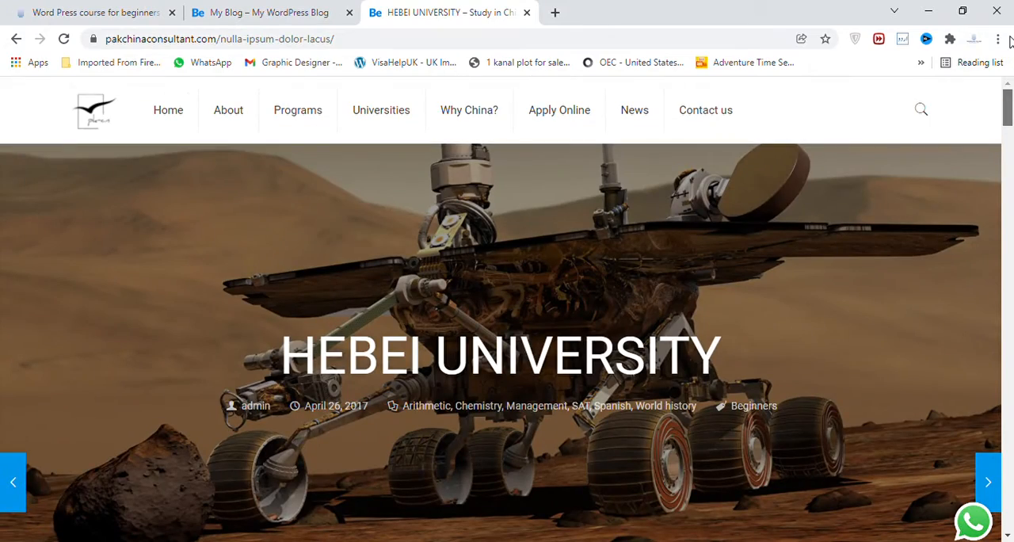
Switch to the crispybroast.net site and log in to its WordPress dashboard with the prefilled admin credentials.
{"action": "left_click", "coordinate": [323, 8]}
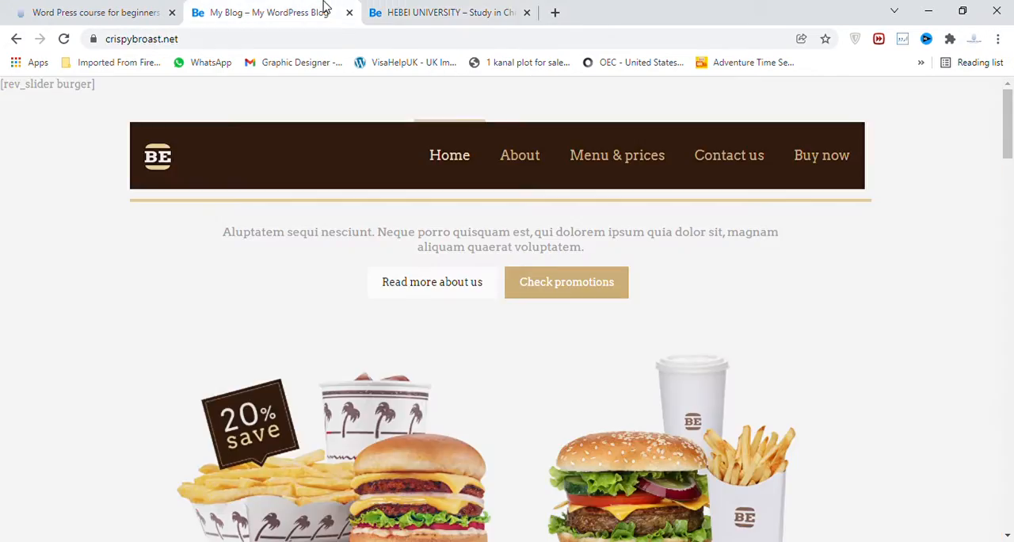
{"action": "left_click", "coordinate": [335, 47]}
{"action": "type", "text": "w"}
{"action": "key", "text": "Return"}
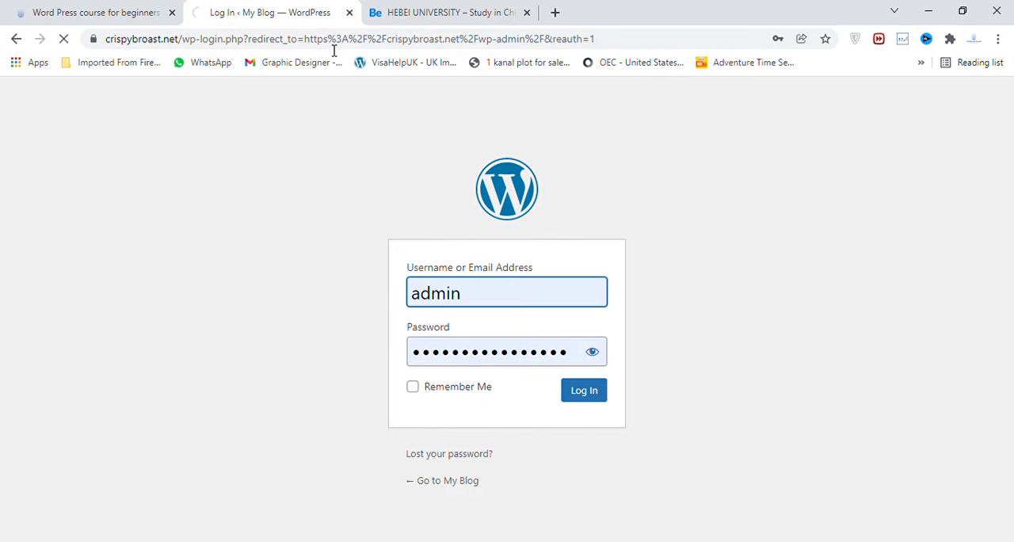
{"action": "key", "text": "Return"}
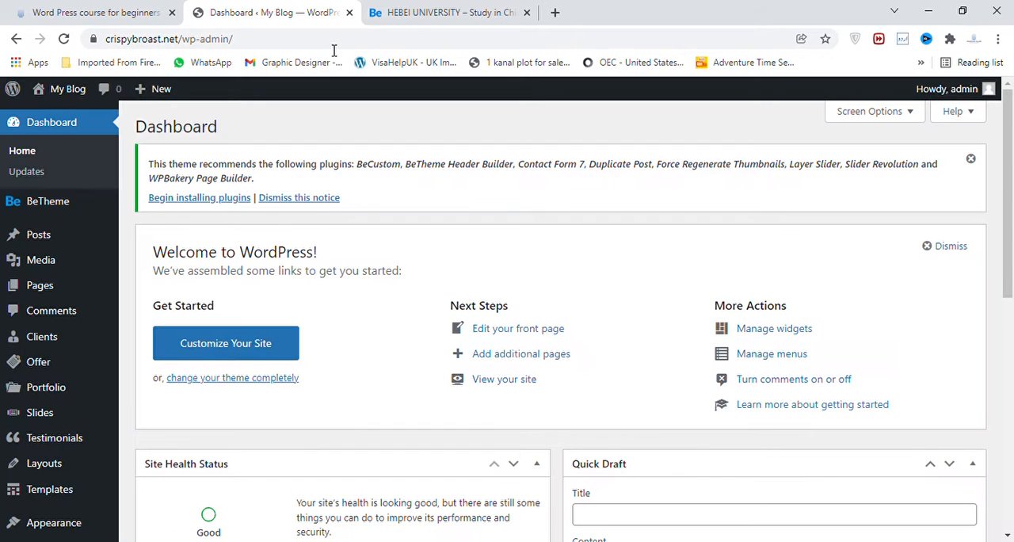
Add a new post category named "burgers" with no parent category.
{"action": "left_click_drag", "start_coordinate": [1011, 110], "coordinate": [1013, 126]}
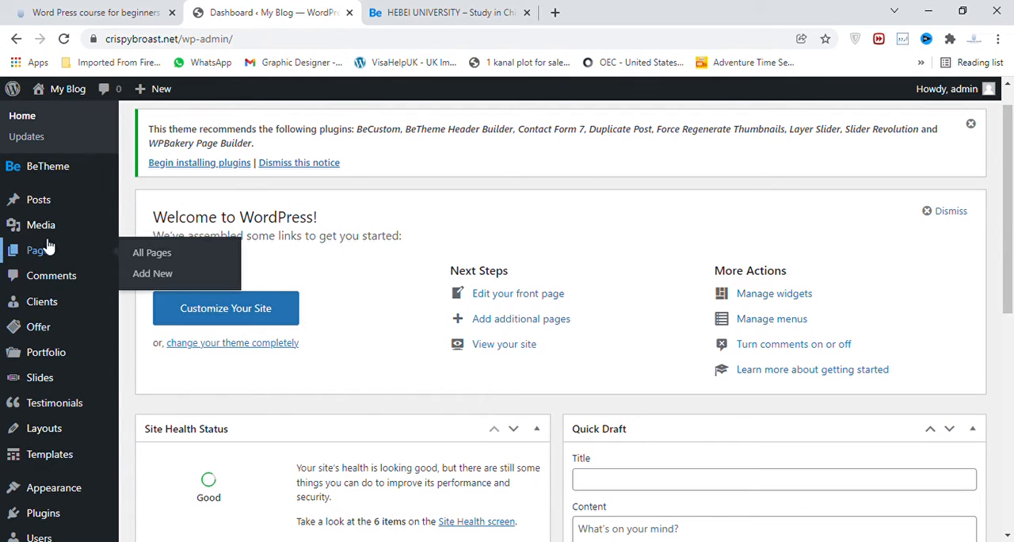
{"action": "mouse_move", "coordinate": [54, 212]}
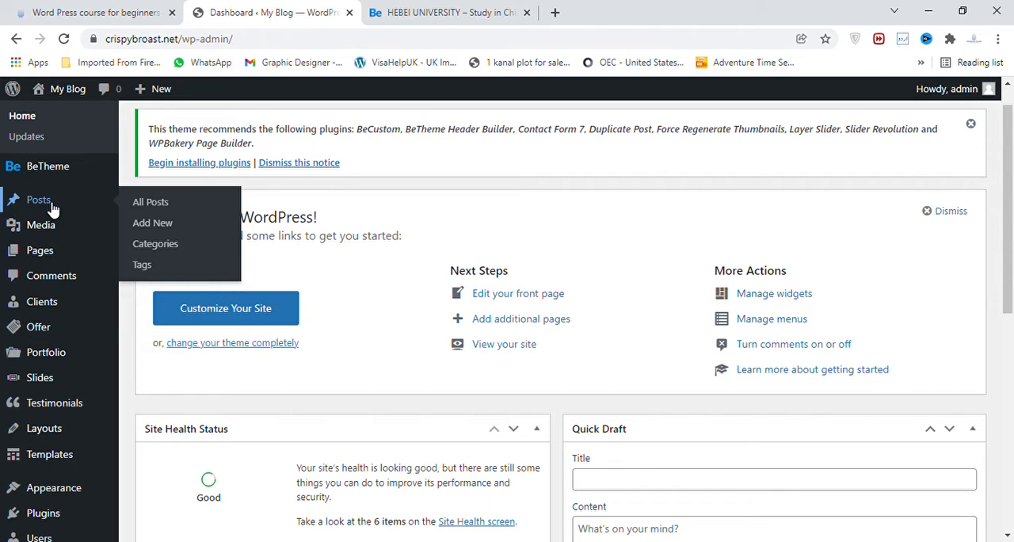
{"action": "left_click", "coordinate": [155, 244]}
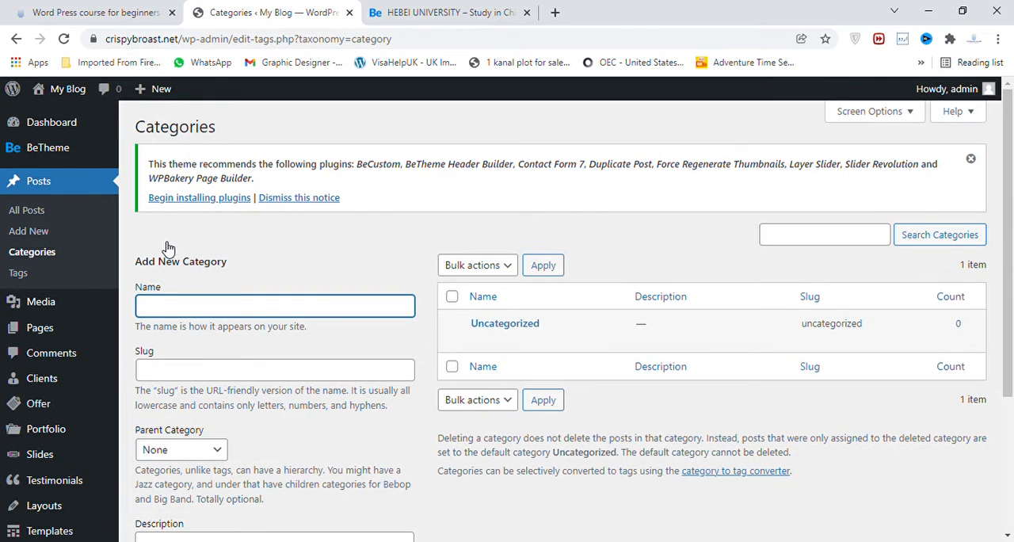
{"action": "type", "text": "burgers"}
{"action": "scroll", "coordinate": [1011, 234], "scroll_direction": "down", "scroll_amount": 3}
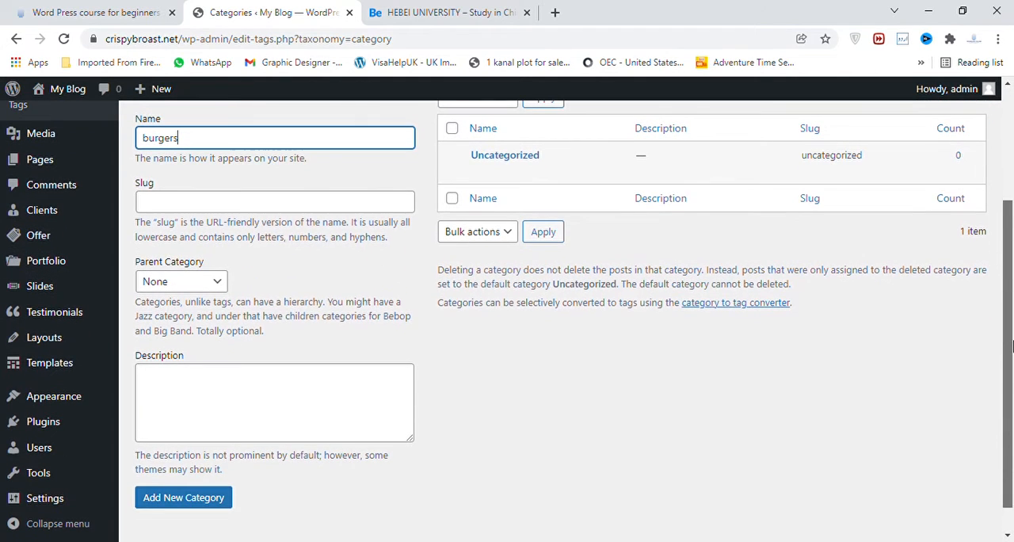
{"action": "left_click", "coordinate": [206, 506]}
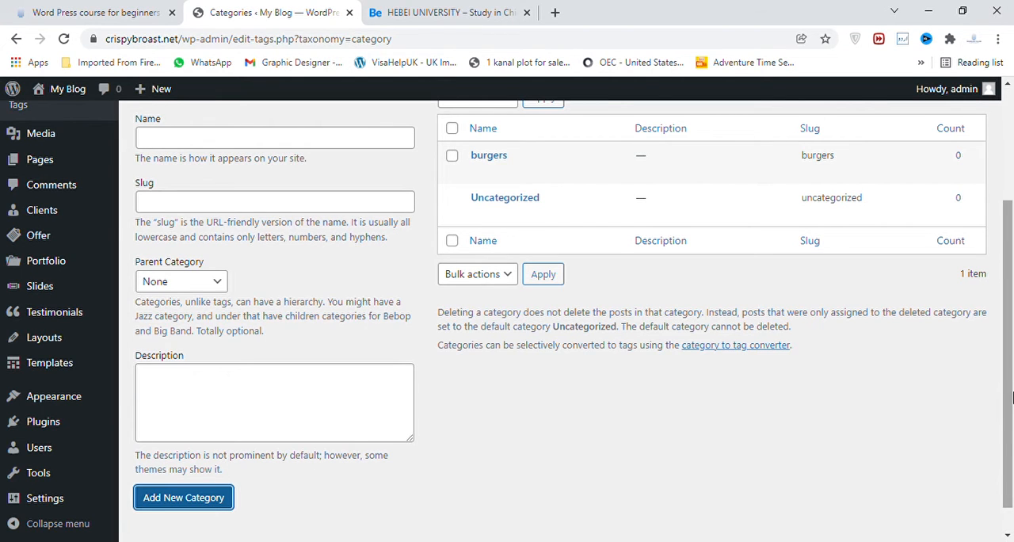
View the list of all posts and start a new post titled "This is the first post".
{"action": "left_click_drag", "start_coordinate": [1008, 407], "coordinate": [1011, 324]}
{"action": "mouse_move", "coordinate": [561, 294]}
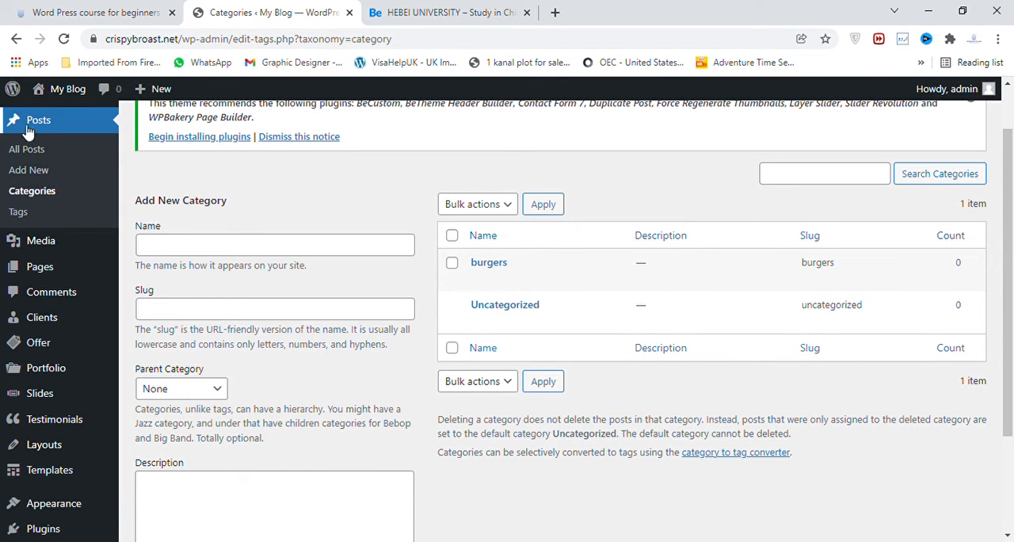
{"action": "left_click", "coordinate": [33, 153]}
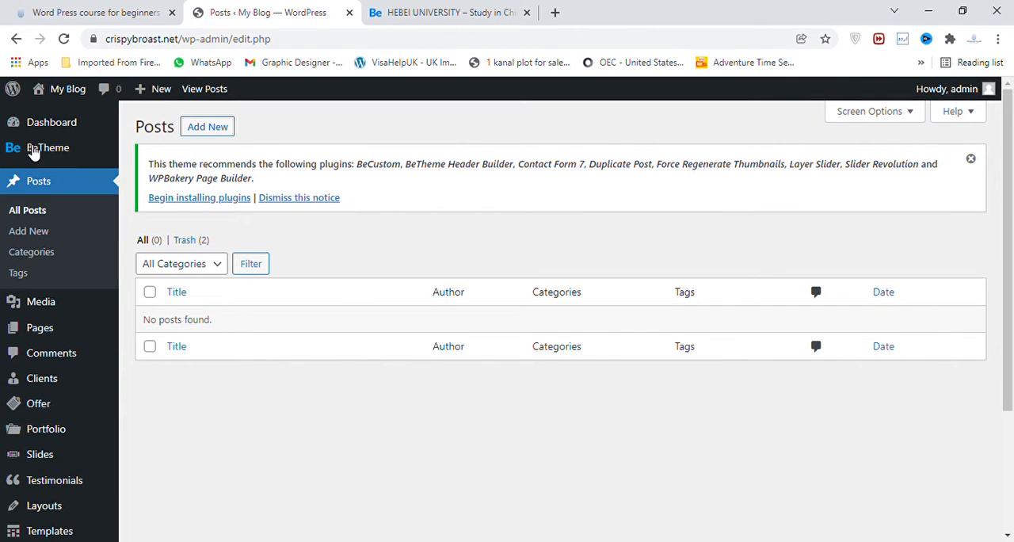
{"action": "left_click", "coordinate": [39, 233]}
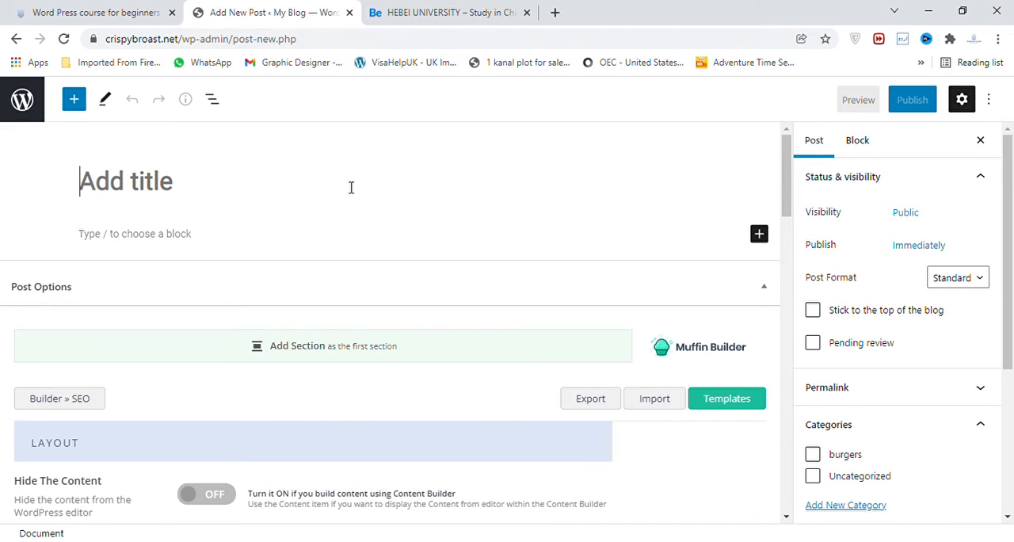
{"action": "type", "text": "This is the "}
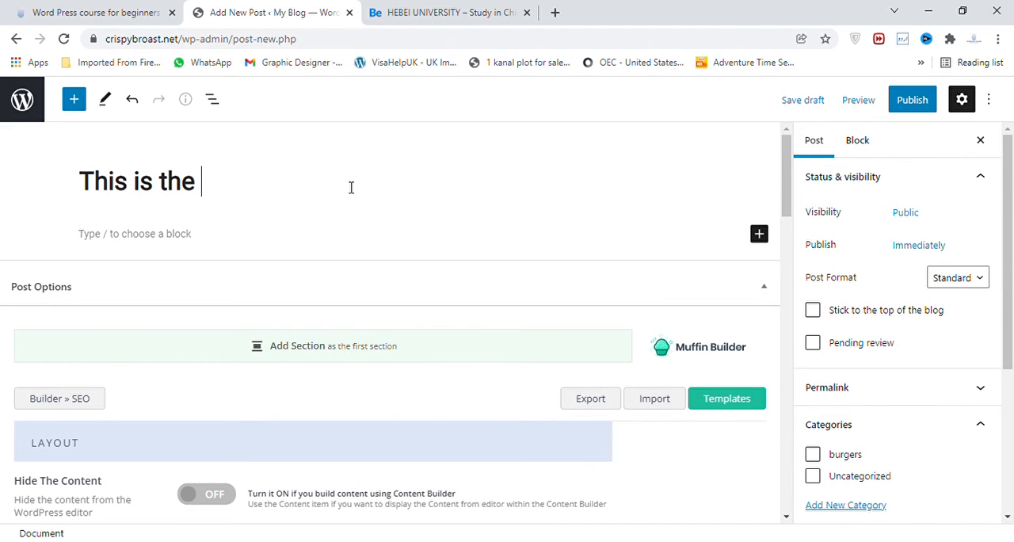
{"action": "type", "text": "first post"}
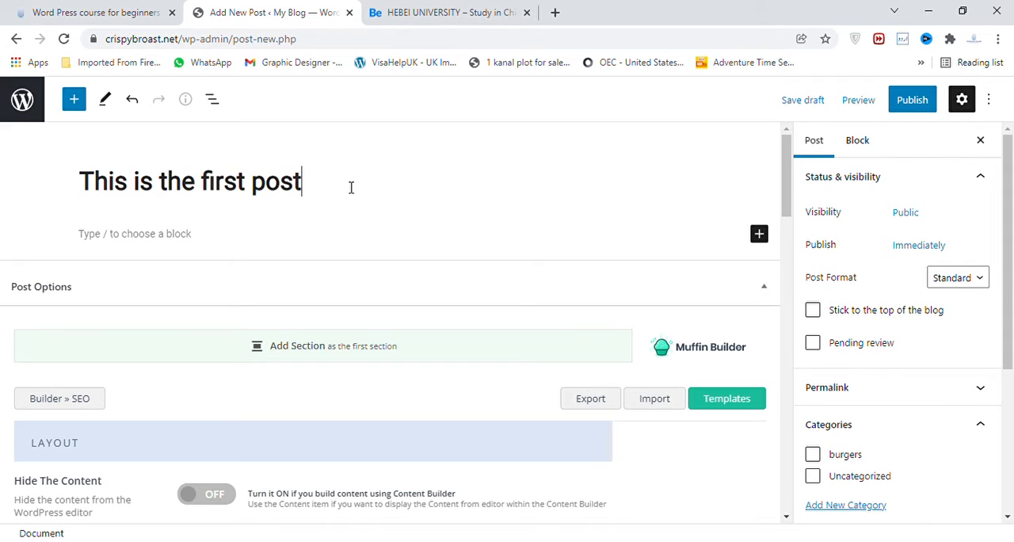
Write the post's body paragraph as "This is the content of the first post".
{"action": "key", "text": "Return"}
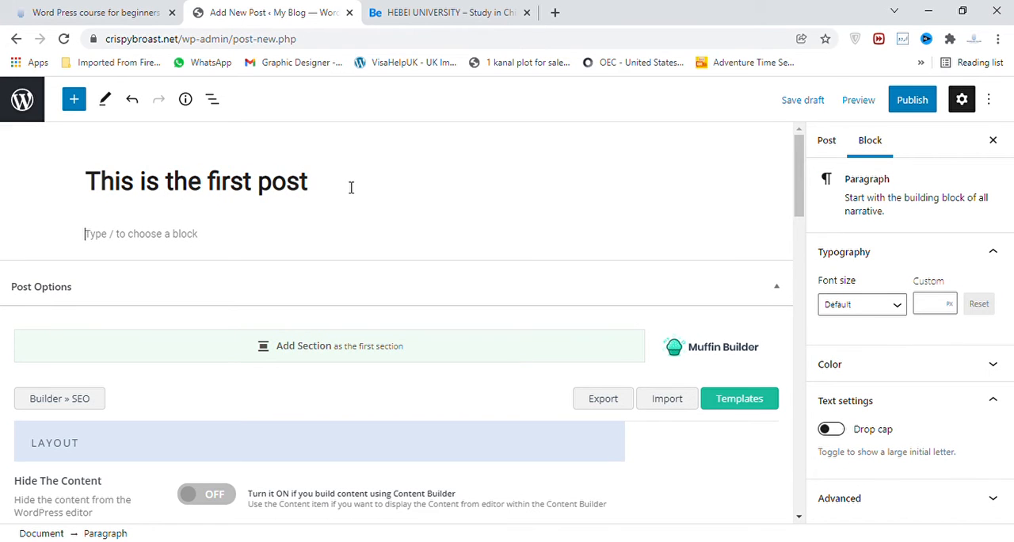
{"action": "type", "text": "This is the c"}
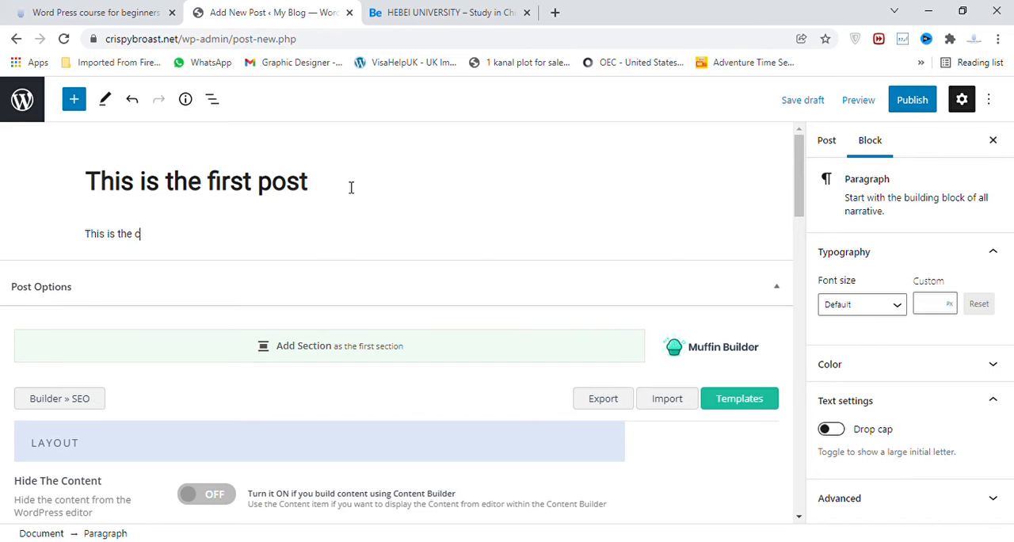
{"action": "type", "text": "ontent  of the first post"}
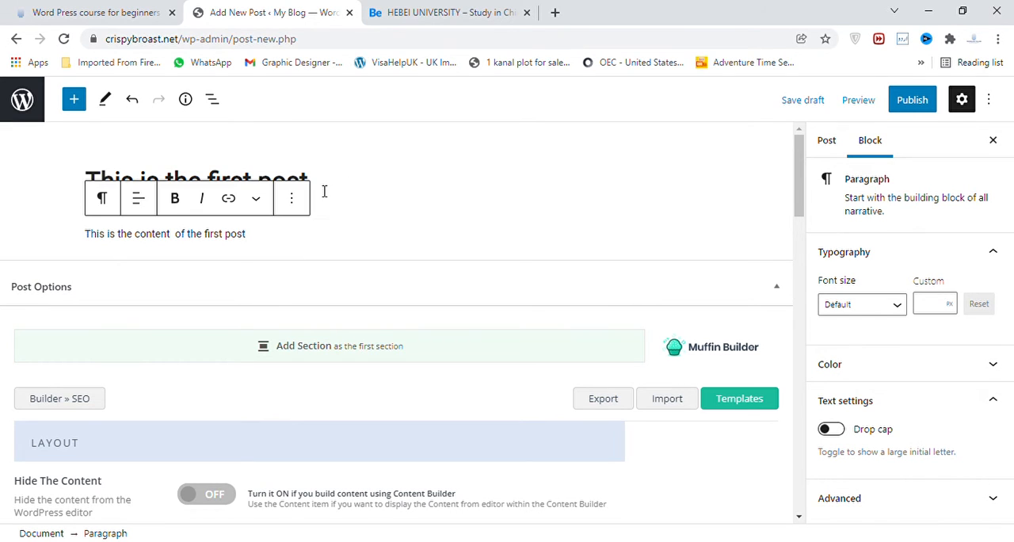
Replace the post's title with "First post Title".
{"action": "left_click", "coordinate": [309, 187]}
{"action": "key", "text": "BackSpace"}
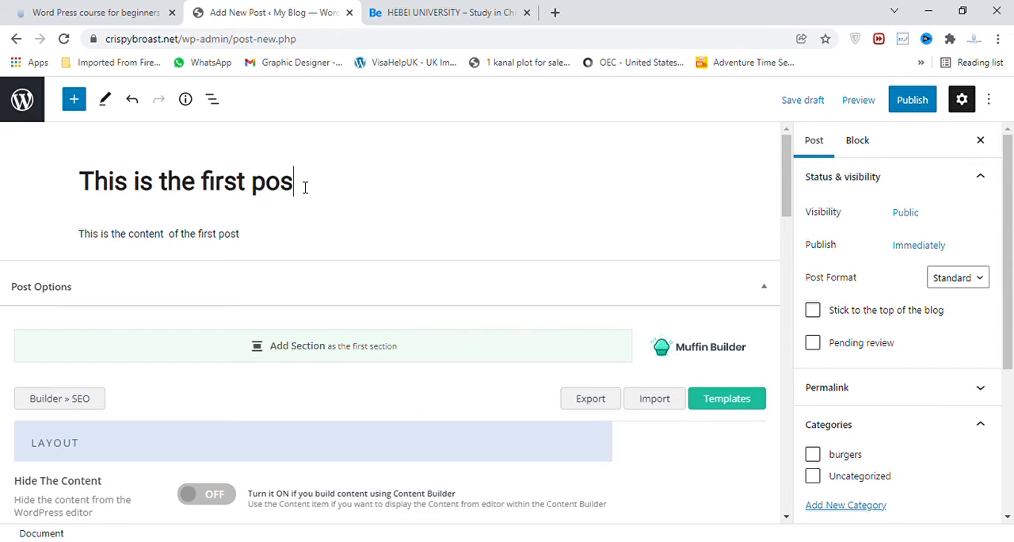
{"action": "key", "text": "BackSpace"}
{"action": "key", "text": "BackSpace"}
{"action": "key", "text": "BackSpace"}
{"action": "key", "text": "BackSpace"}
{"action": "key", "text": "BackSpace"}
{"action": "key", "text": "BackSpace"}
{"action": "key", "text": "BackSpace"}
{"action": "key", "text": "BackSpace"}
{"action": "key", "text": "BackSpace"}
{"action": "key", "text": "BackSpace"}
{"action": "key", "text": "BackSpace"}
{"action": "key", "text": "BackSpace"}
{"action": "key", "text": "BackSpace"}
{"action": "key", "text": "BackSpace"}
{"action": "key", "text": "BackSpace"}
{"action": "key", "text": "BackSpace"}
{"action": "key", "text": "BackSpace"}
{"action": "key", "text": "BackSpace"}
{"action": "key", "text": "BackSpace"}
{"action": "key", "text": "BackSpace"}
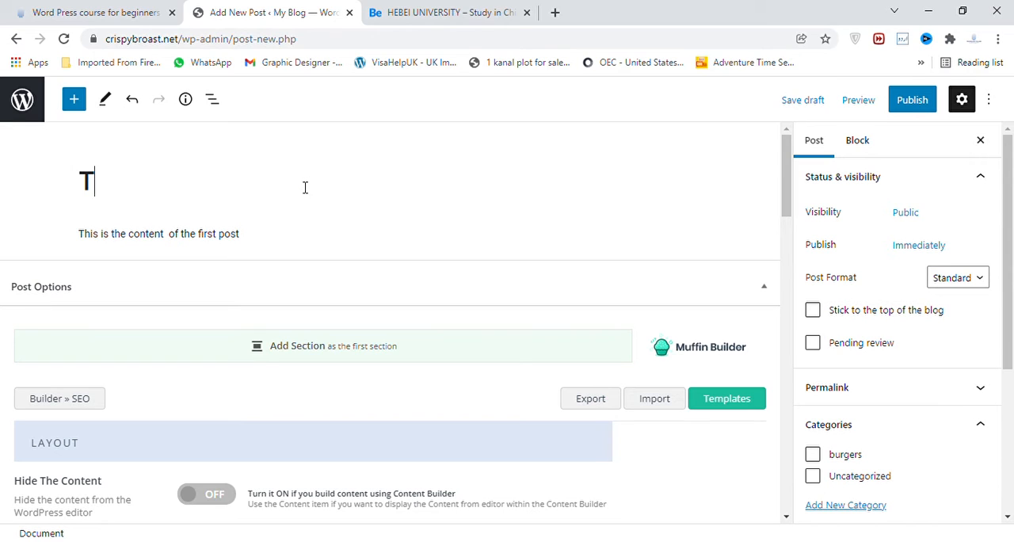
{"action": "type", "text": "First p"}
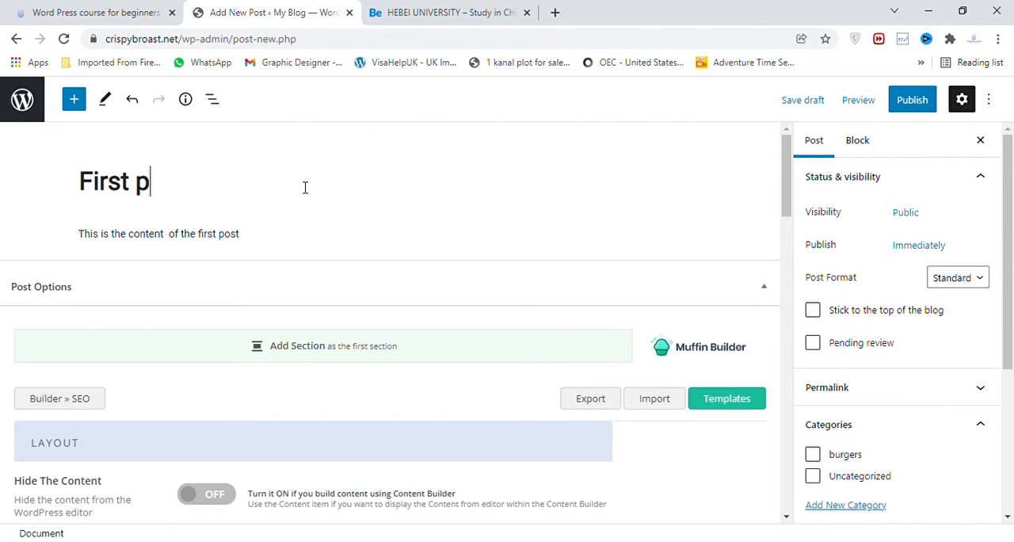
{"action": "type", "text": "ost Title"}
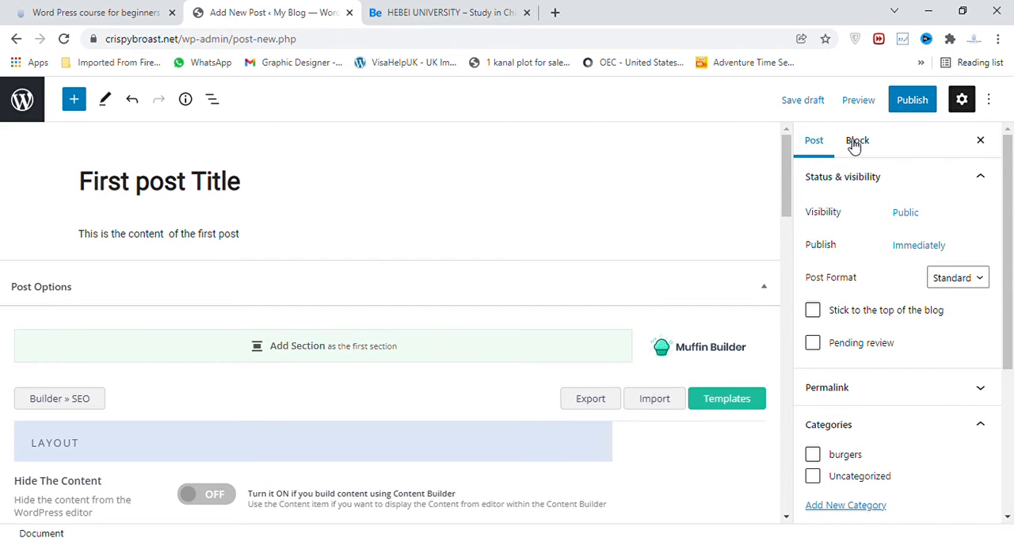
Assign the post to the burgers category and set home_burger_subheader.jpg from the media library as its featured image.
{"action": "left_click_drag", "start_coordinate": [1012, 191], "coordinate": [1012, 295]}
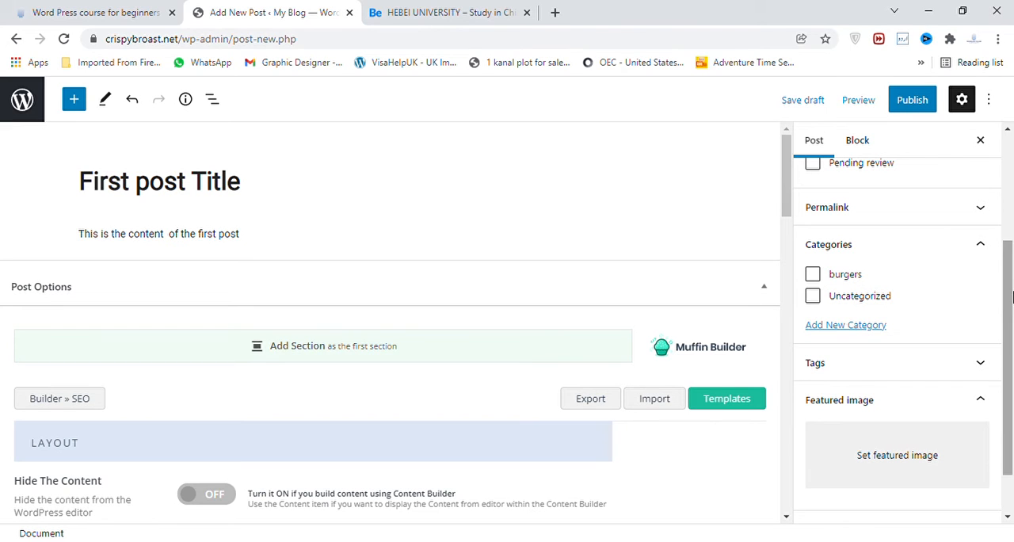
{"action": "left_click", "coordinate": [815, 276]}
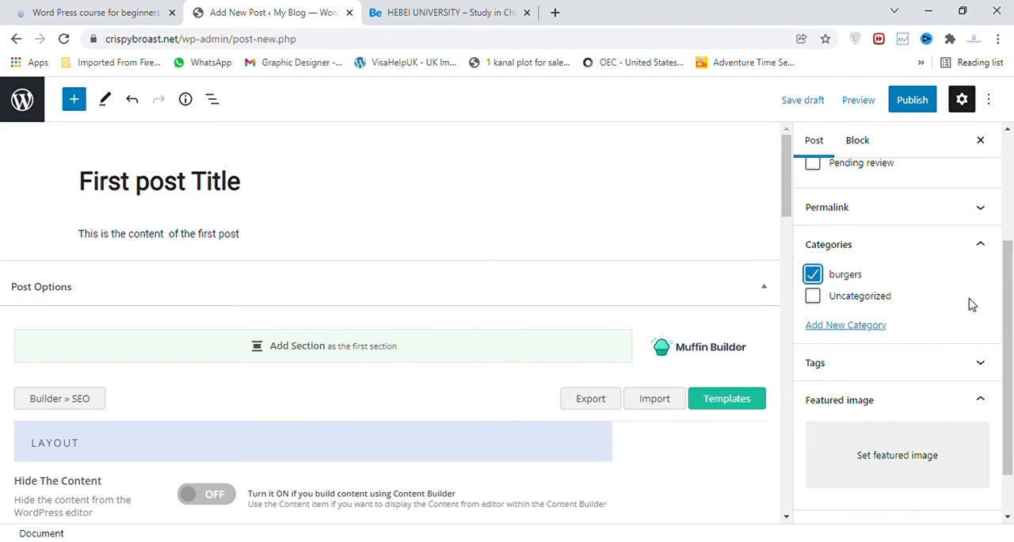
{"action": "scroll", "coordinate": [971, 356], "scroll_direction": "down", "scroll_amount": 1}
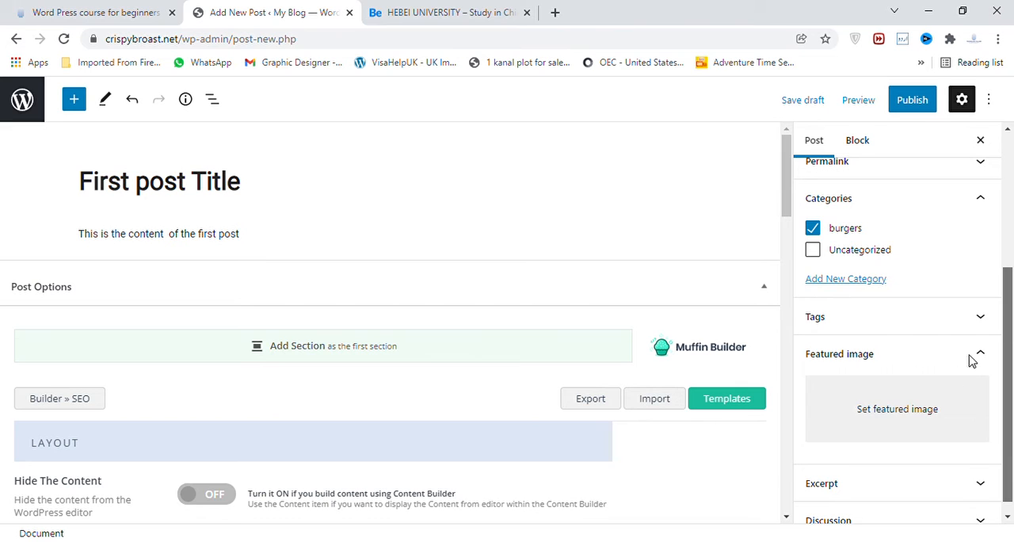
{"action": "left_click", "coordinate": [925, 418]}
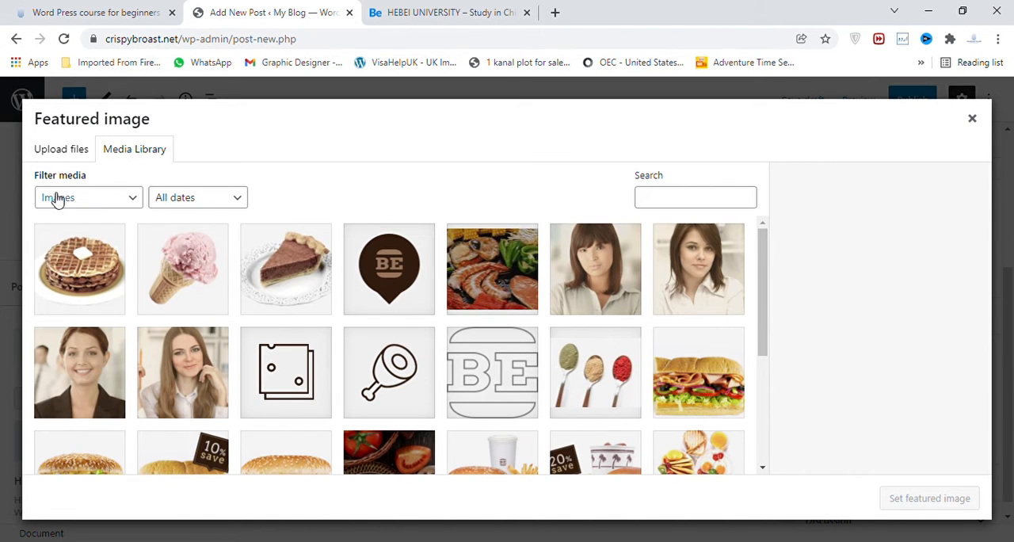
{"action": "left_click", "coordinate": [62, 156]}
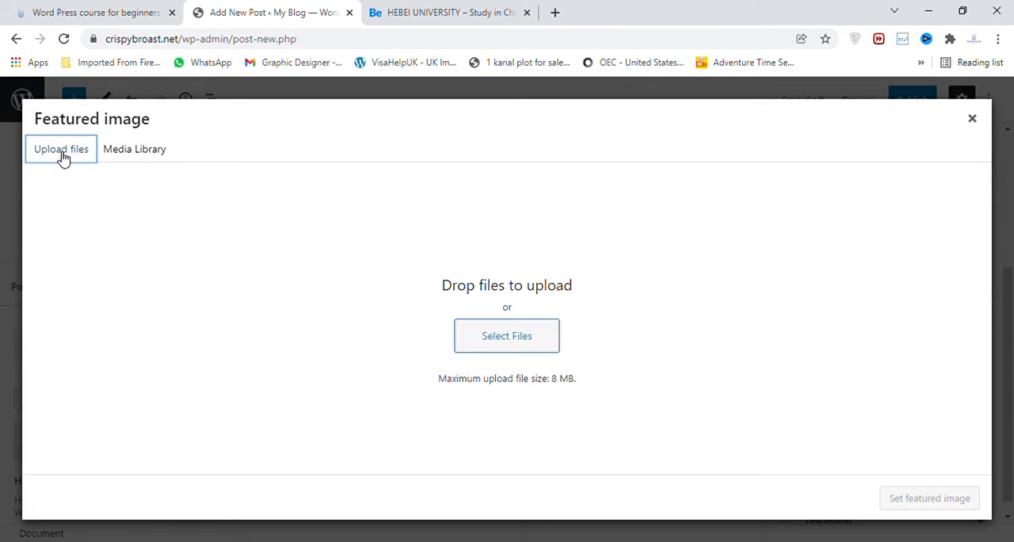
{"action": "left_click", "coordinate": [123, 162]}
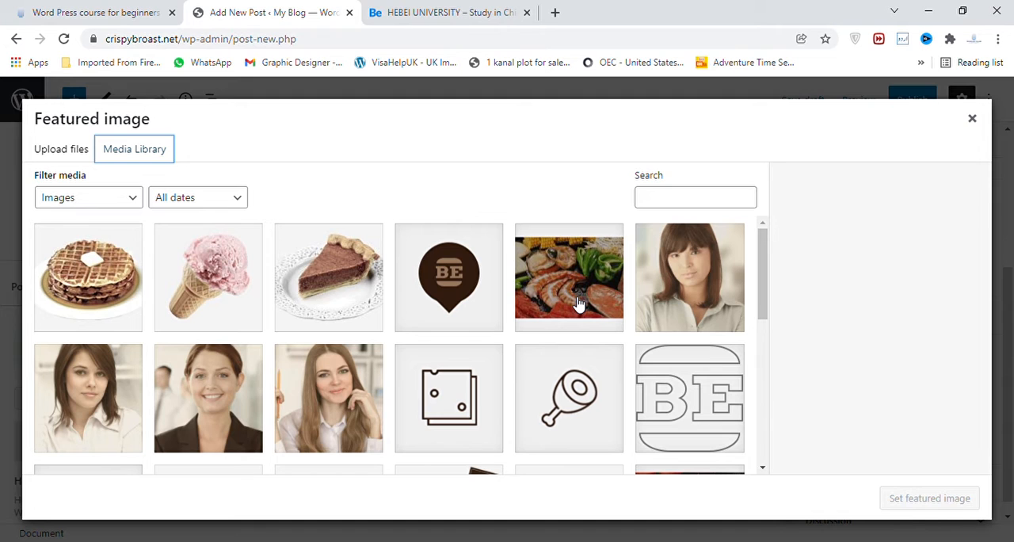
{"action": "left_click", "coordinate": [578, 304]}
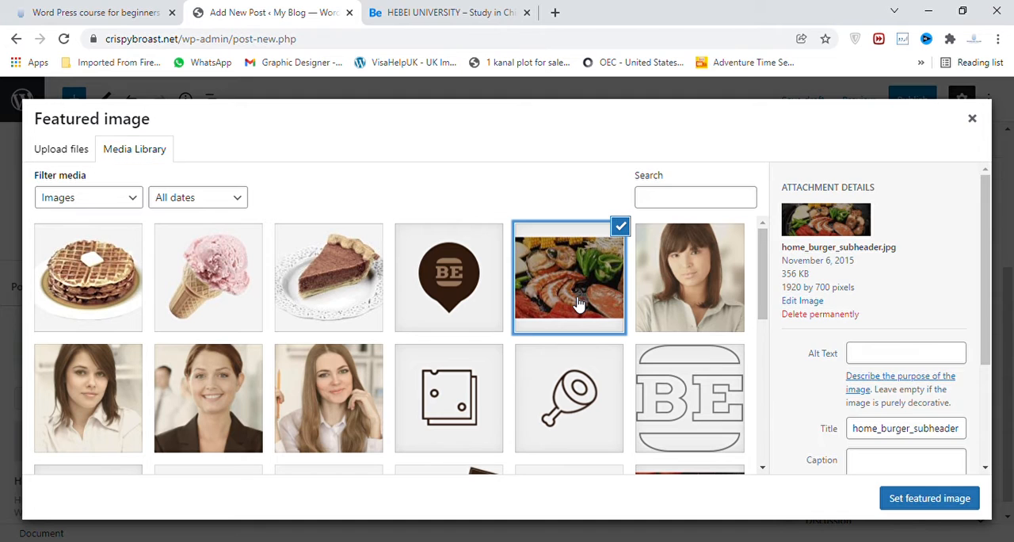
{"action": "left_click", "coordinate": [929, 498]}
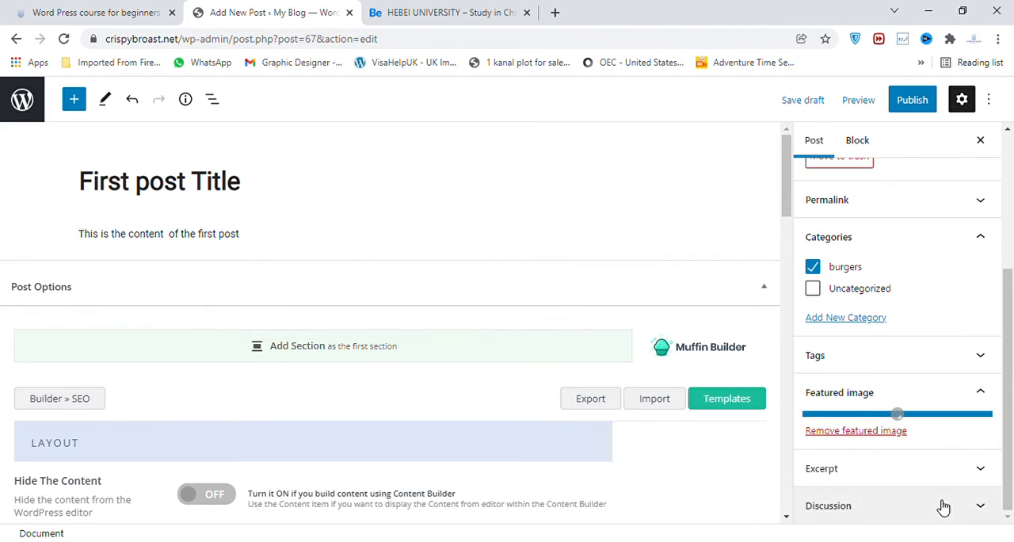
Publish the post immediately with public visibility.
{"action": "left_click_drag", "start_coordinate": [1010, 362], "coordinate": [1011, 414]}
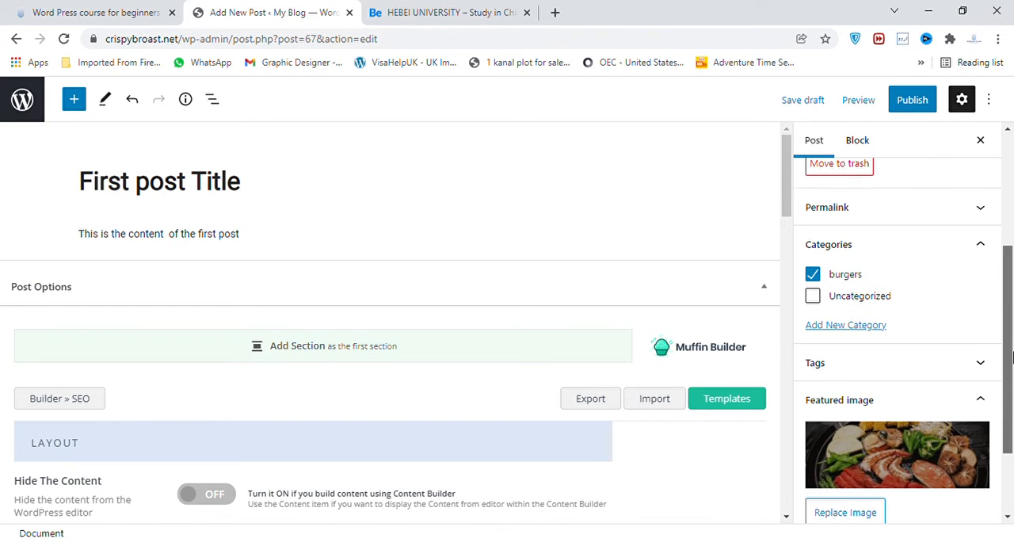
{"action": "left_click", "coordinate": [927, 111]}
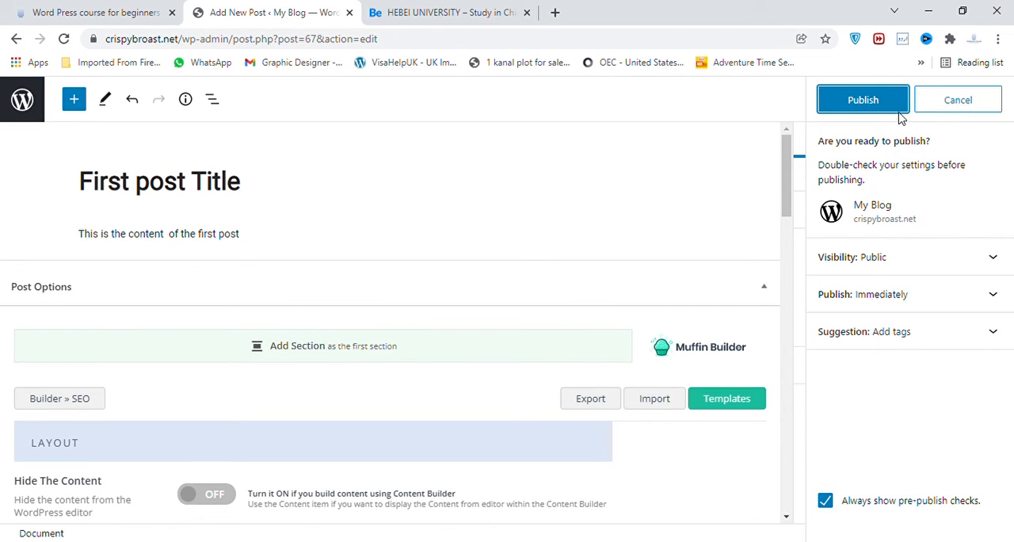
{"action": "left_click", "coordinate": [893, 107]}
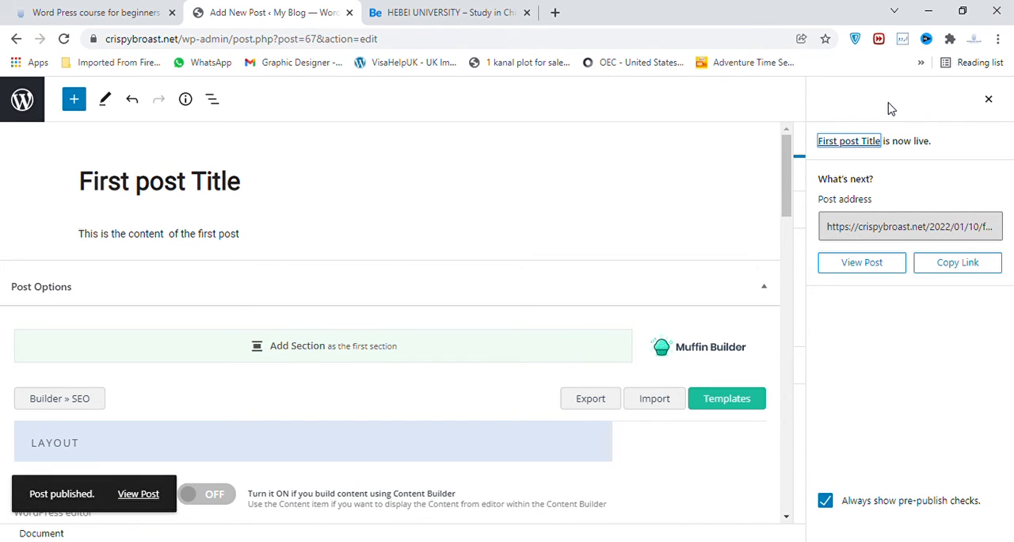
View the published post on the live site and check its title, featured image, body text and comment form.
{"action": "left_click", "coordinate": [144, 495]}
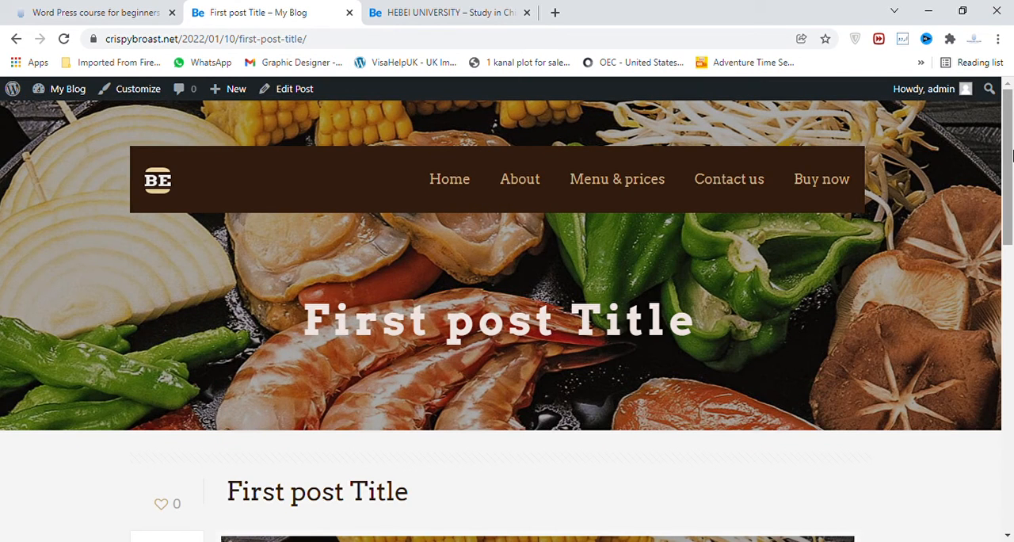
{"action": "left_click_drag", "start_coordinate": [1008, 146], "coordinate": [1011, 257]}
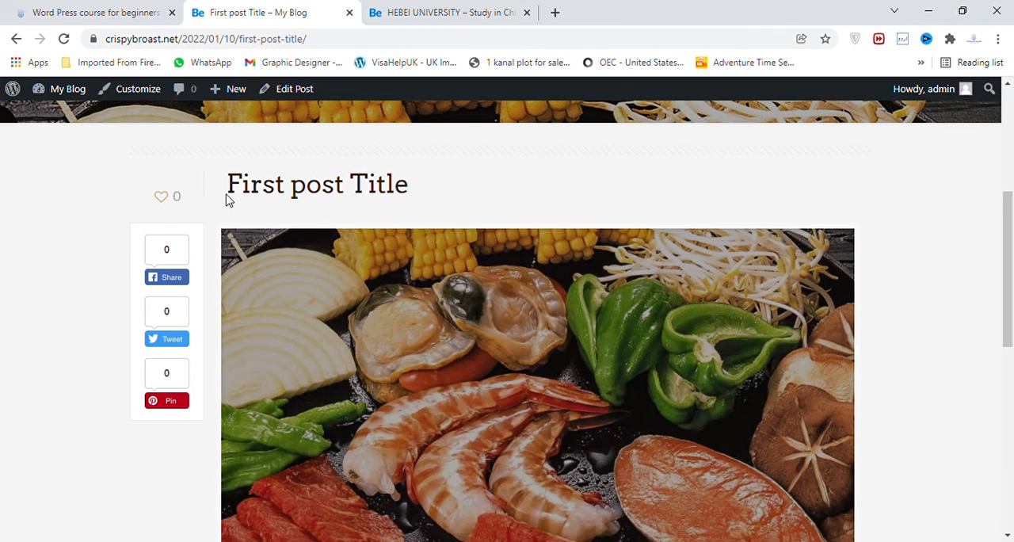
{"action": "left_click_drag", "start_coordinate": [227, 197], "coordinate": [443, 179]}
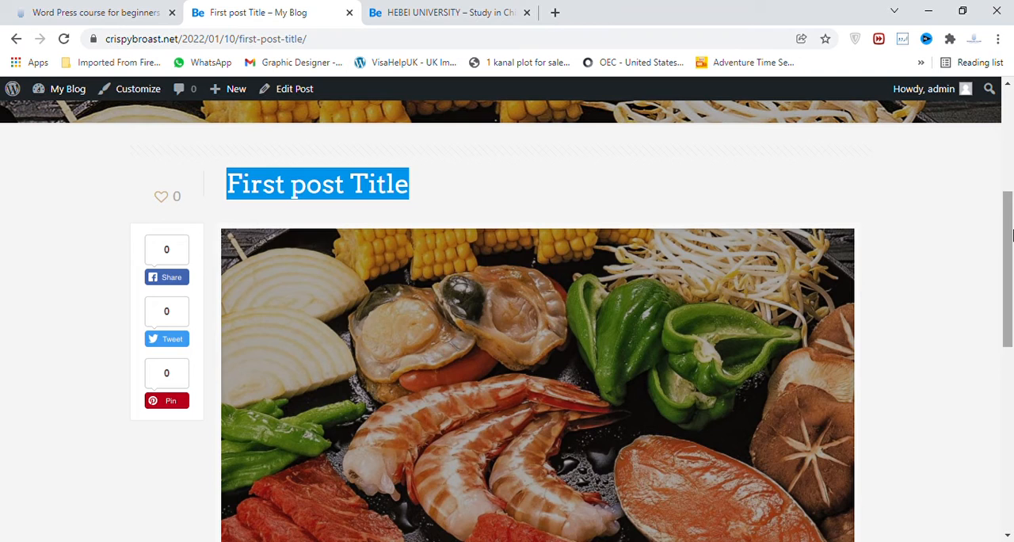
{"action": "left_click", "coordinate": [1007, 366]}
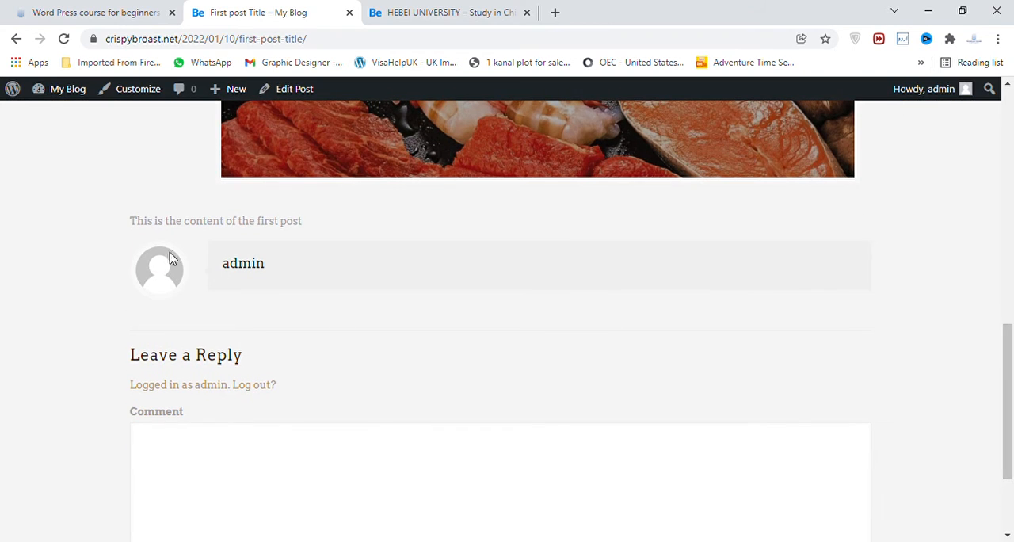
{"action": "triple_click", "coordinate": [337, 218]}
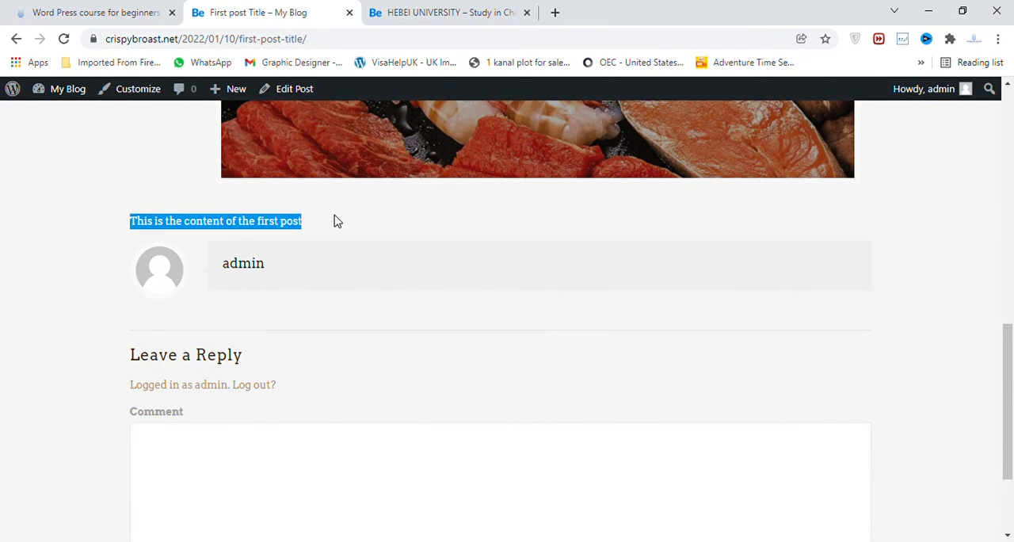
{"action": "left_click_drag", "start_coordinate": [1008, 387], "coordinate": [1008, 441]}
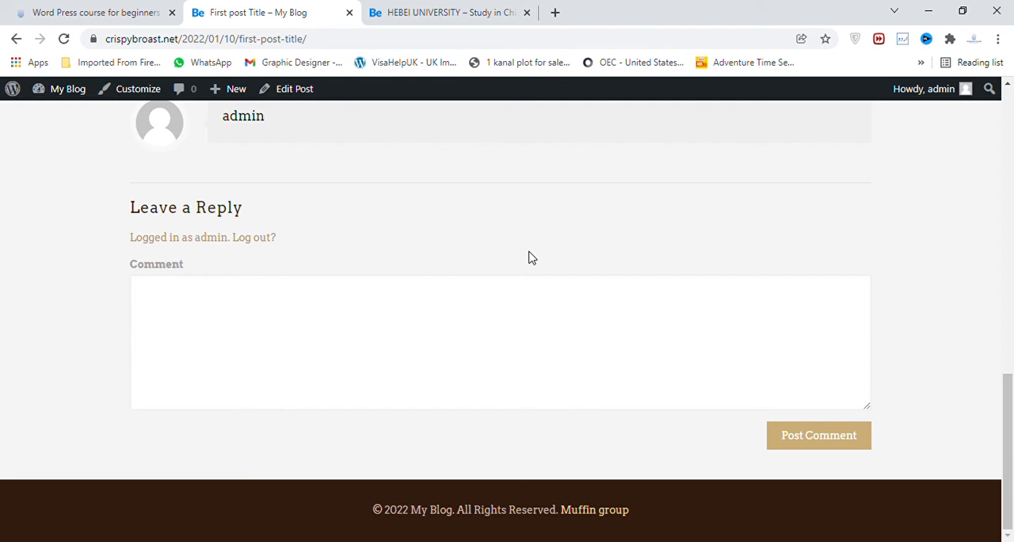
{"action": "left_click_drag", "start_coordinate": [1008, 377], "coordinate": [1008, 94]}
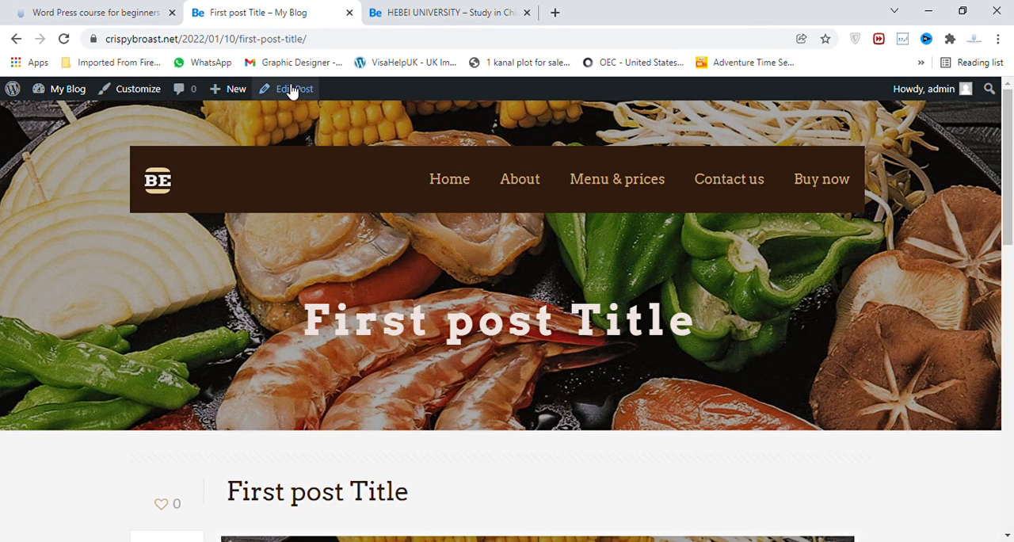
Return to the site's dashboard and open the list of all posts.
{"action": "mouse_move", "coordinate": [52, 94]}
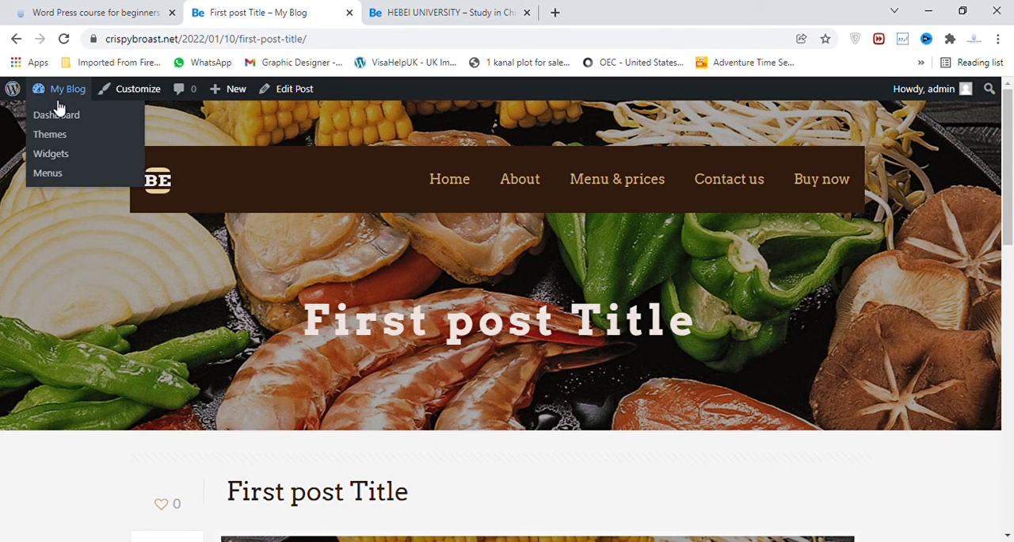
{"action": "left_click", "coordinate": [61, 115]}
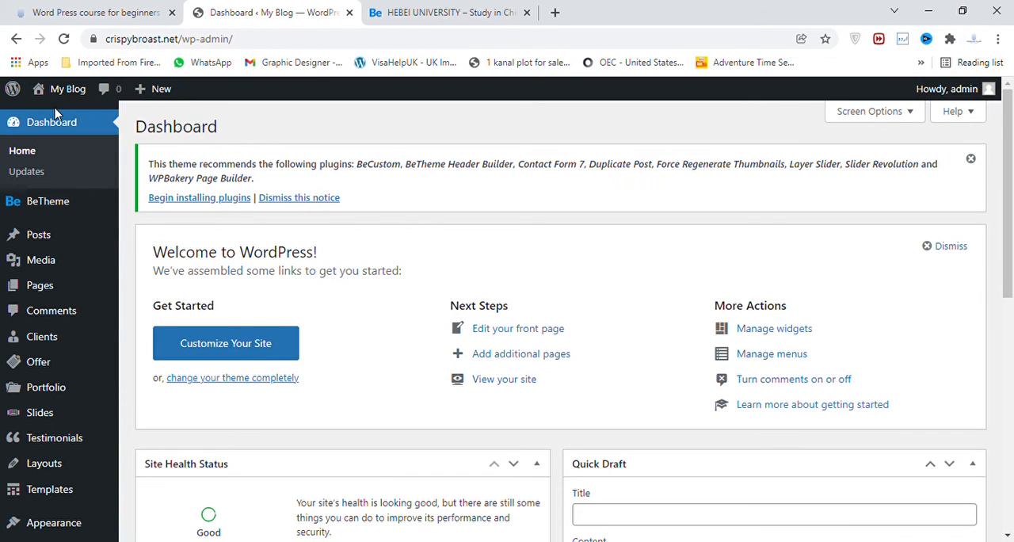
{"action": "left_click", "coordinate": [42, 242]}
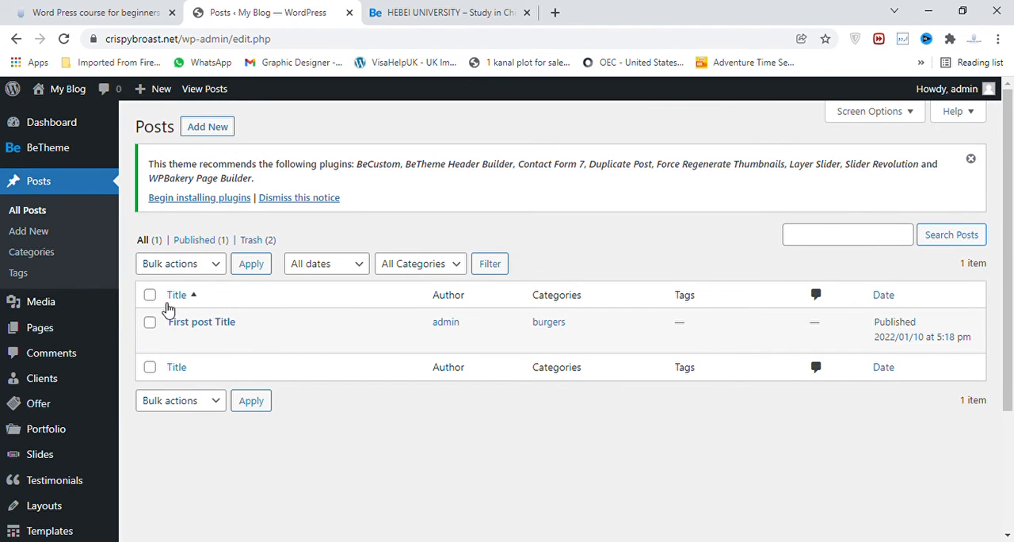
Bulk edit all listed posts, setting Comments to "Do not allow", and update them.
{"action": "left_click", "coordinate": [151, 295]}
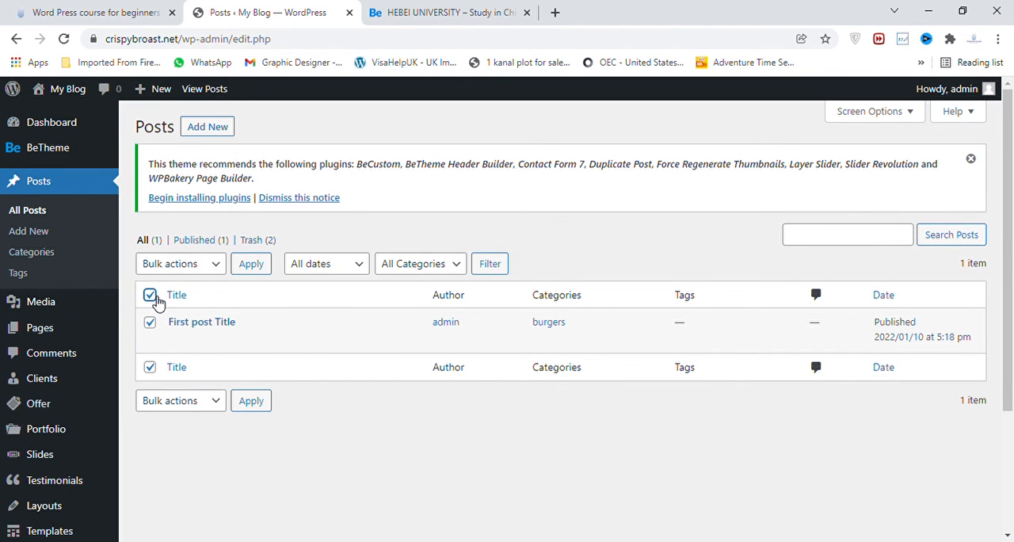
{"action": "left_click", "coordinate": [202, 273]}
{"action": "left_click", "coordinate": [197, 297]}
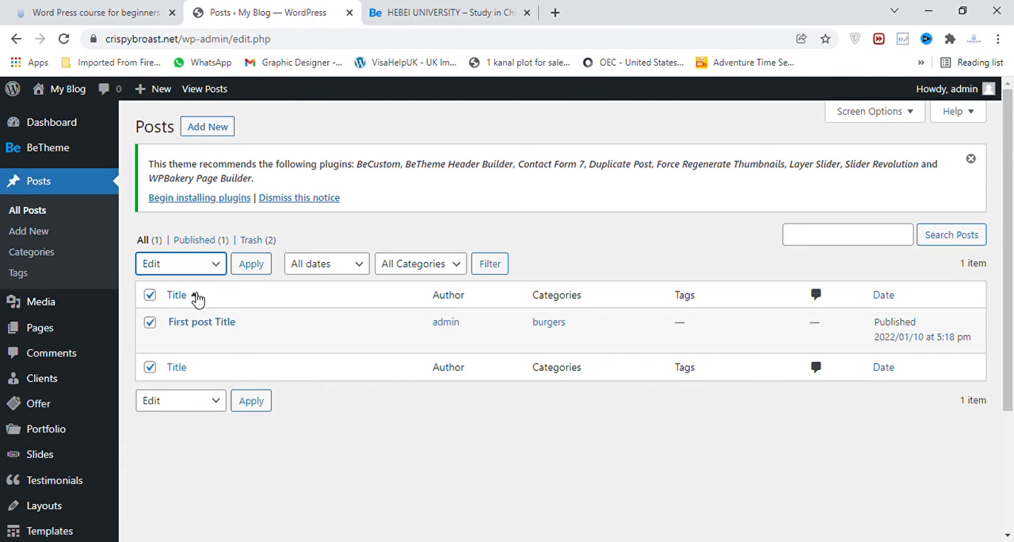
{"action": "left_click", "coordinate": [254, 270]}
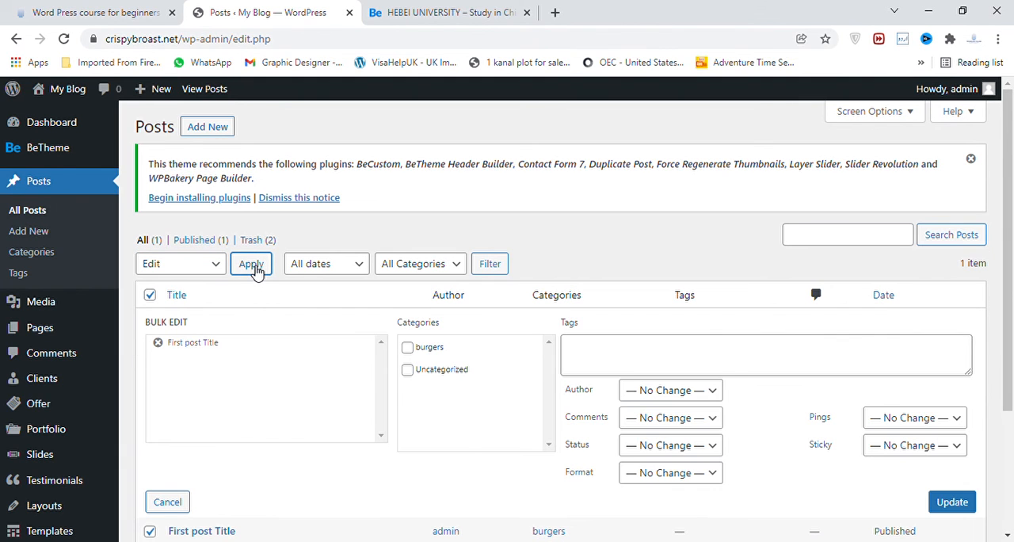
{"action": "left_click_drag", "start_coordinate": [1008, 242], "coordinate": [1008, 287]}
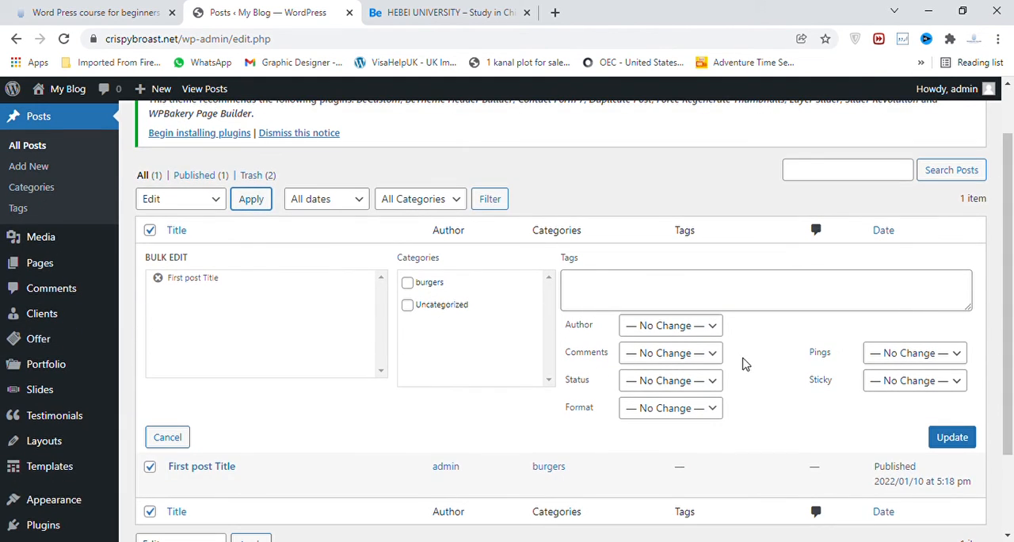
{"action": "left_click", "coordinate": [715, 355]}
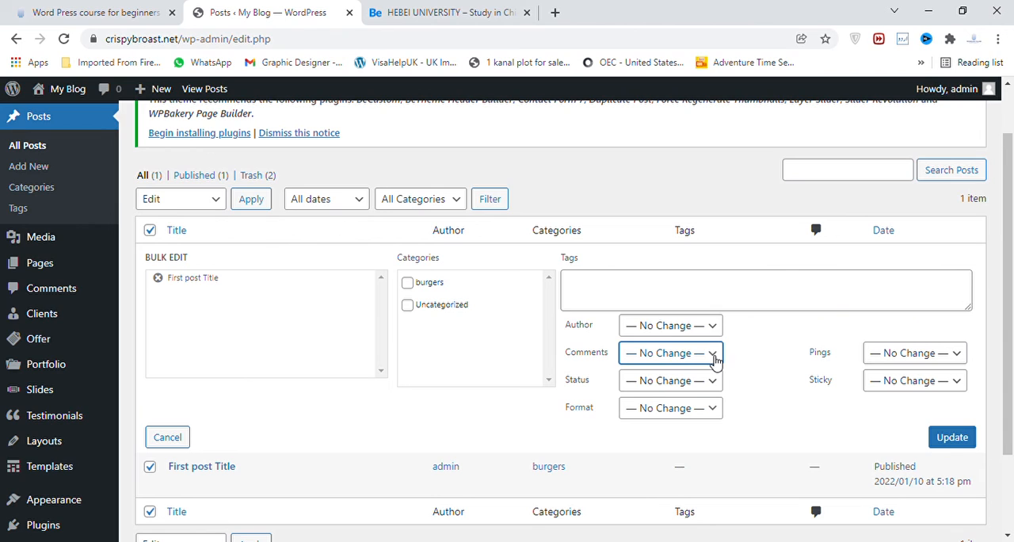
{"action": "left_click", "coordinate": [686, 408]}
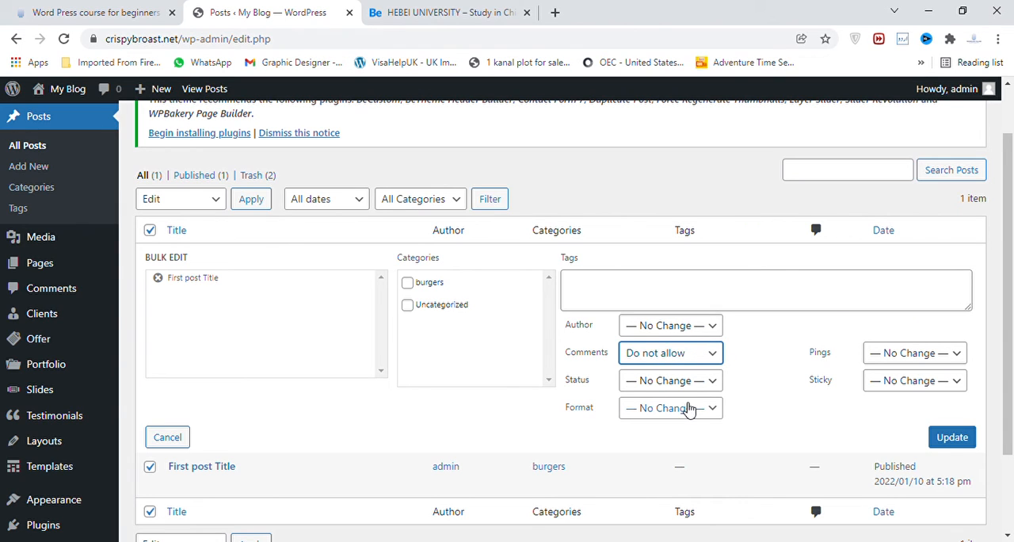
{"action": "left_click", "coordinate": [955, 440]}
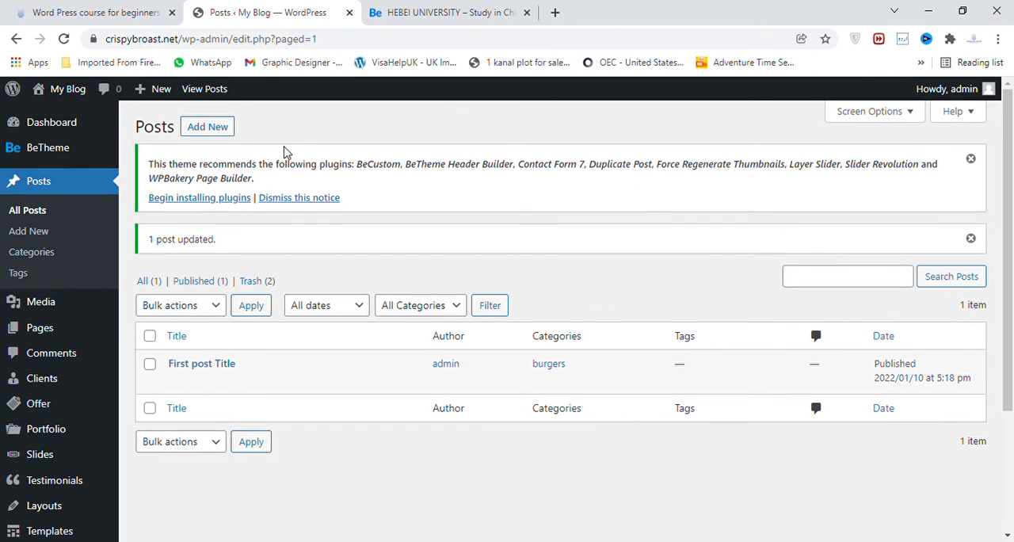
Reload the posts list and view "First post Title" on the live site to check its comments area.
{"action": "mouse_move", "coordinate": [75, 90]}
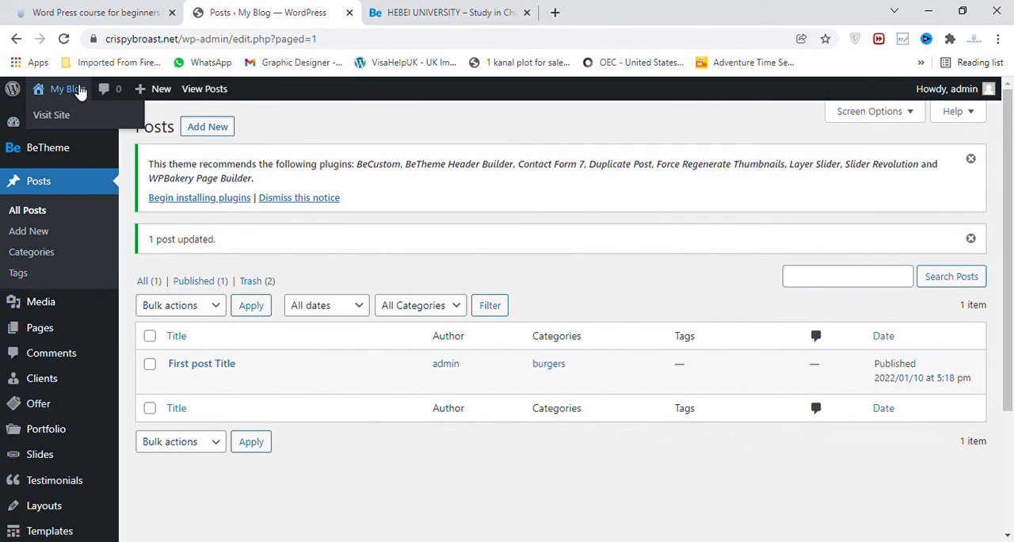
{"action": "left_click", "coordinate": [45, 218]}
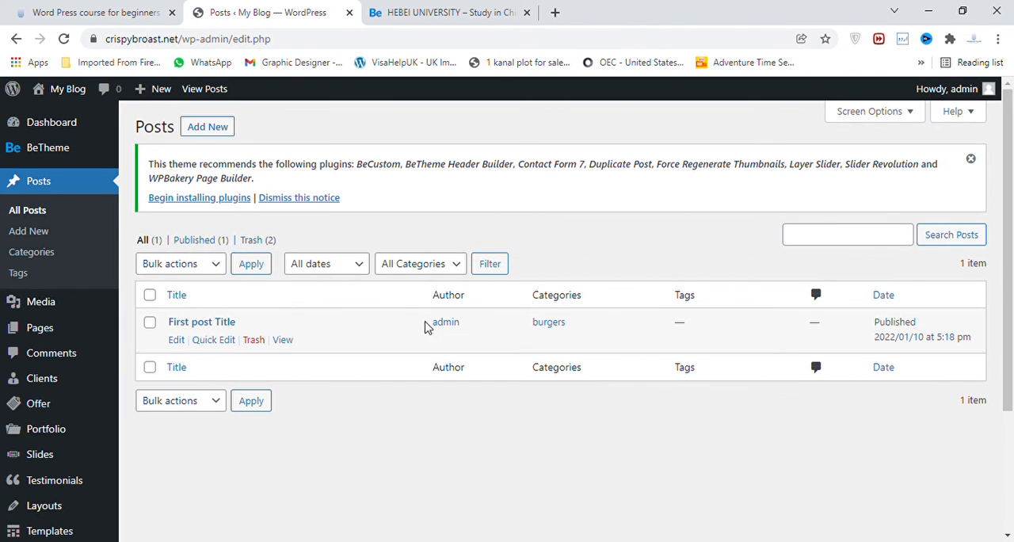
{"action": "left_click", "coordinate": [283, 341]}
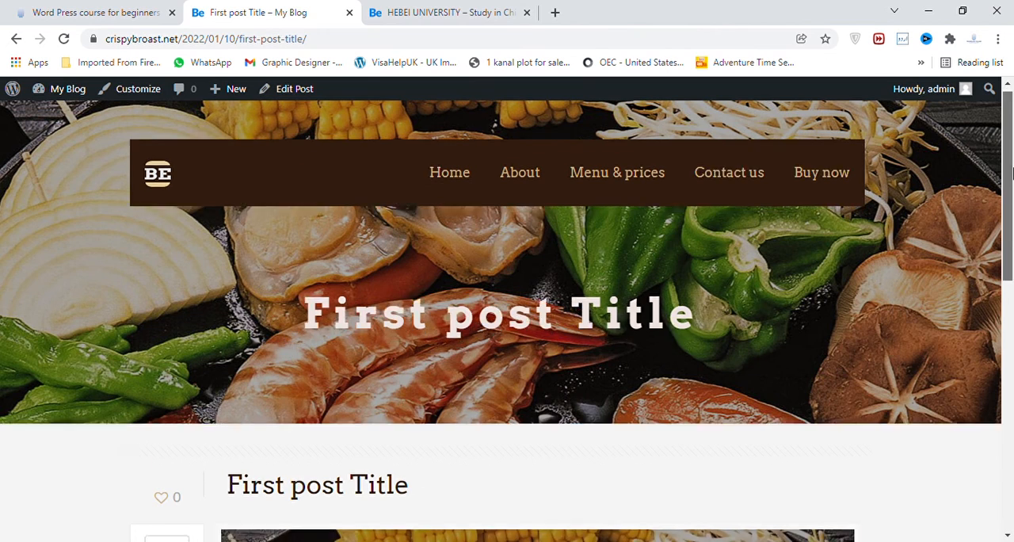
{"action": "scroll", "coordinate": [1011, 173], "scroll_direction": "down", "scroll_amount": 8}
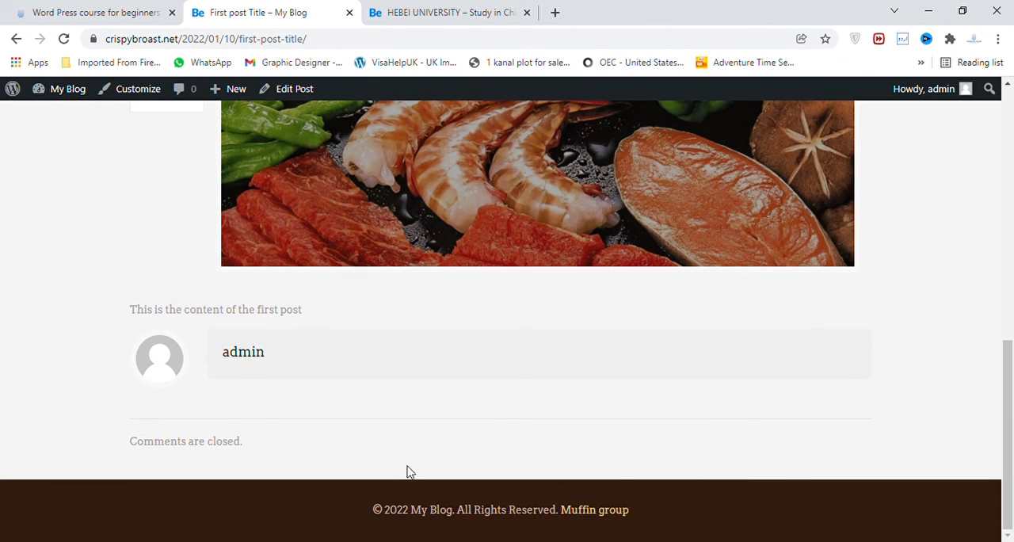
{"action": "left_click_drag", "start_coordinate": [1008, 427], "coordinate": [1012, 140]}
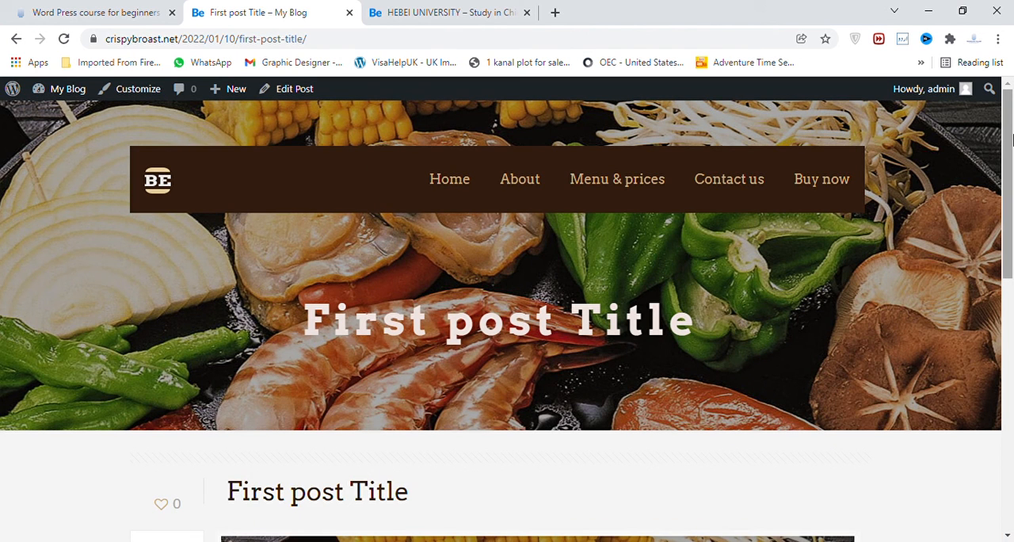